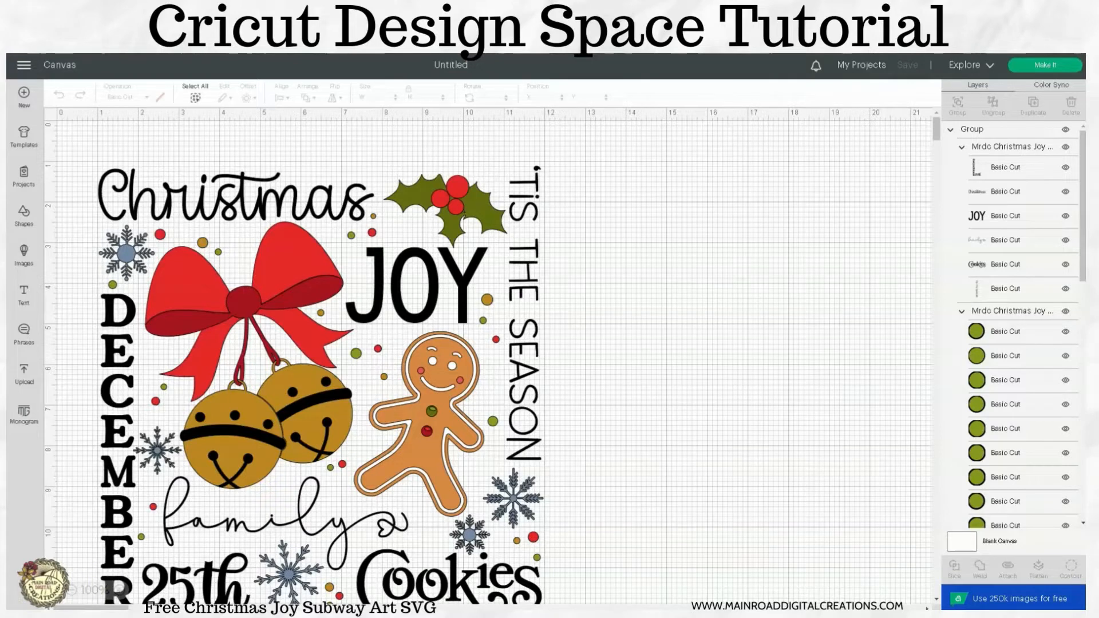
- Scale the whole Christmas design down to about 7.7 in wide and move it toward the middle of the canvas
{"action": "left_click", "coordinate": [486, 313]}
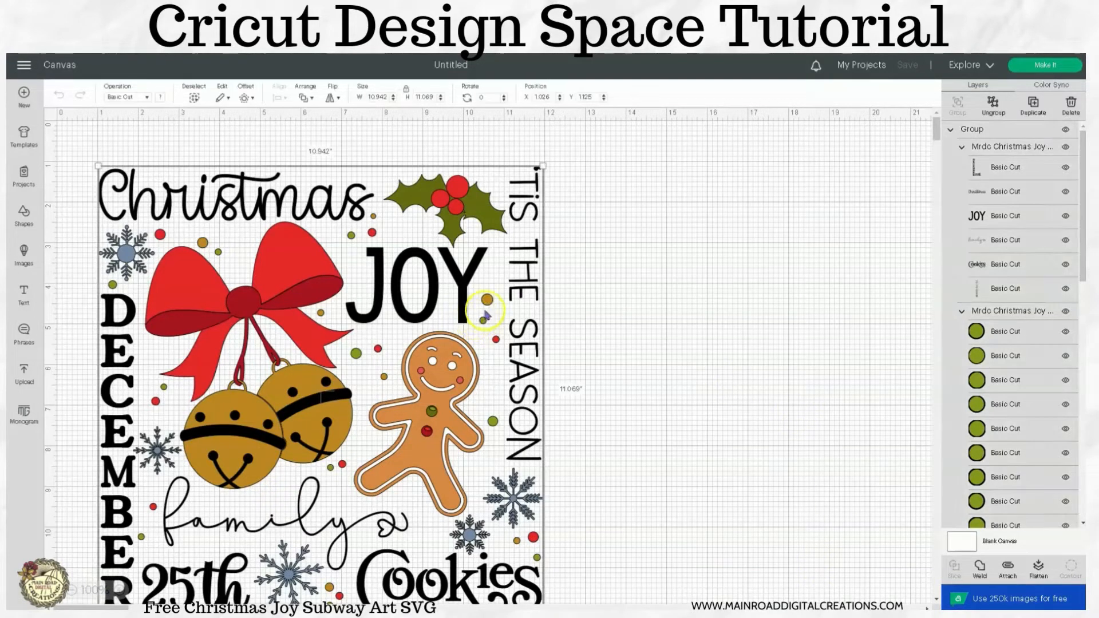
{"action": "left_click_drag", "start_coordinate": [542, 165], "coordinate": [413, 299]}
{"action": "left_click_drag", "start_coordinate": [396, 393], "coordinate": [600, 255]}
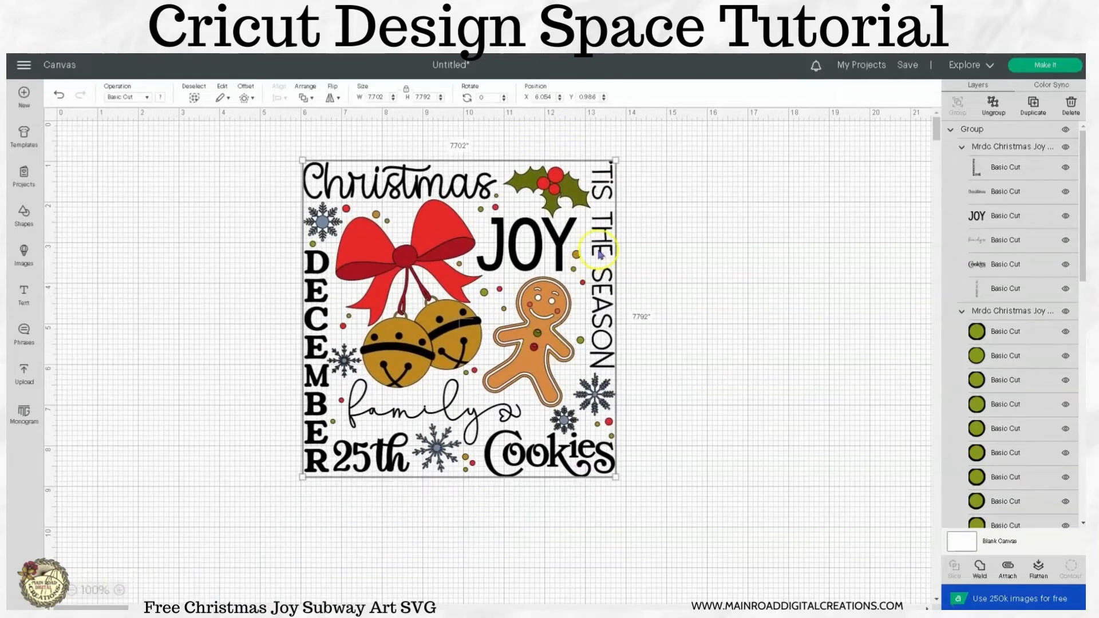
- Ungroup the whole Christmas design into its separate color sets and deselect everything
{"action": "left_click", "coordinate": [994, 106]}
{"action": "left_click", "coordinate": [748, 219]}
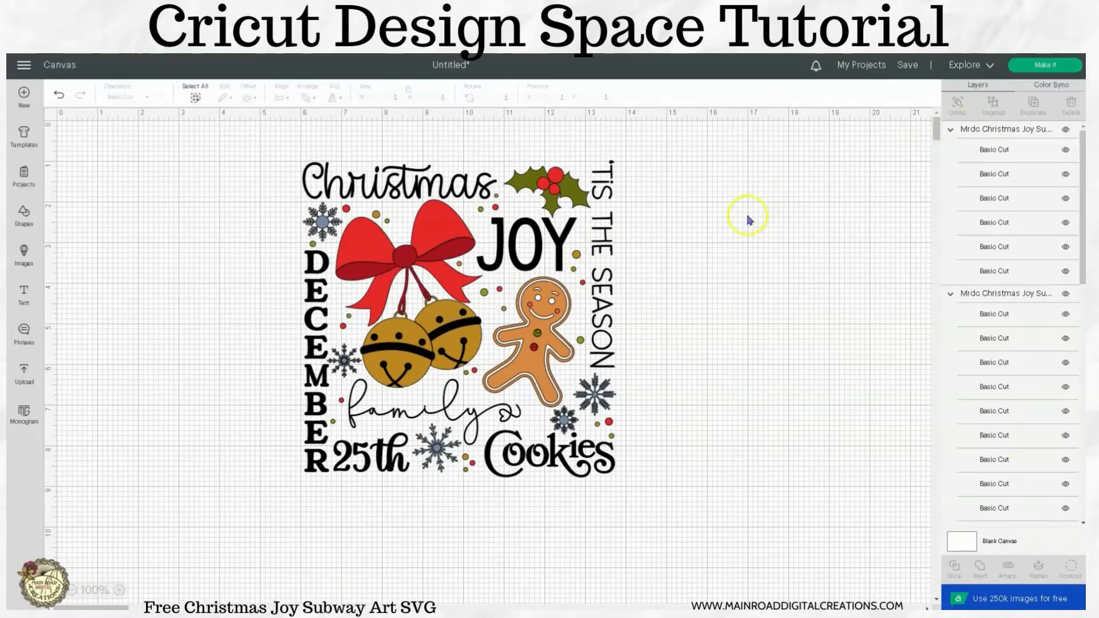
- Try attaching the set of black text layers and detach it again
{"action": "left_click", "coordinate": [613, 188]}
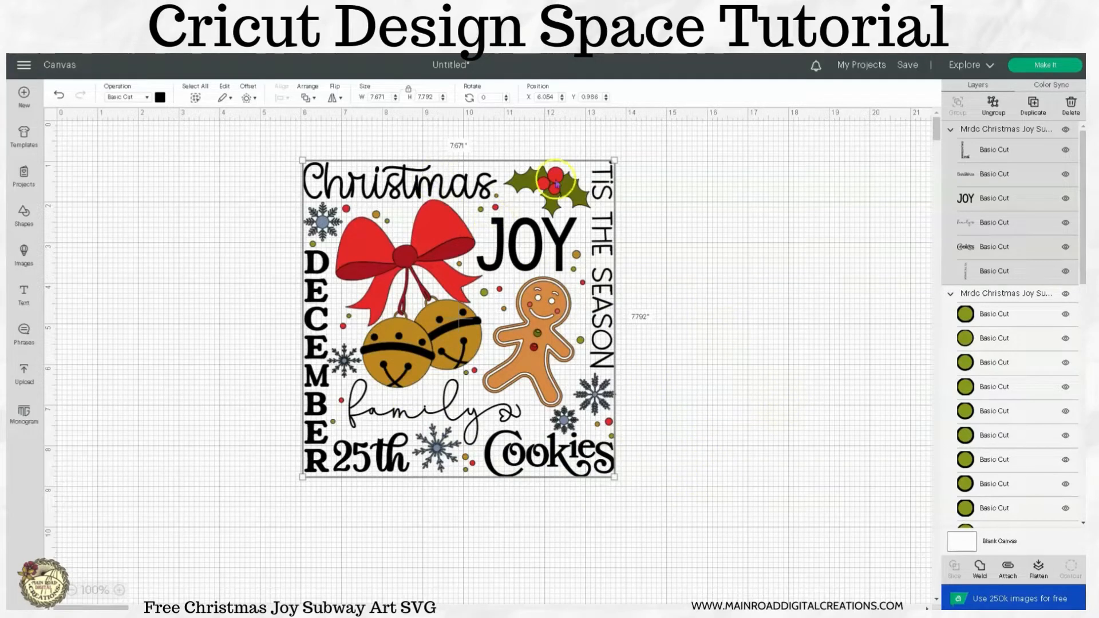
{"action": "left_click", "coordinate": [1008, 570]}
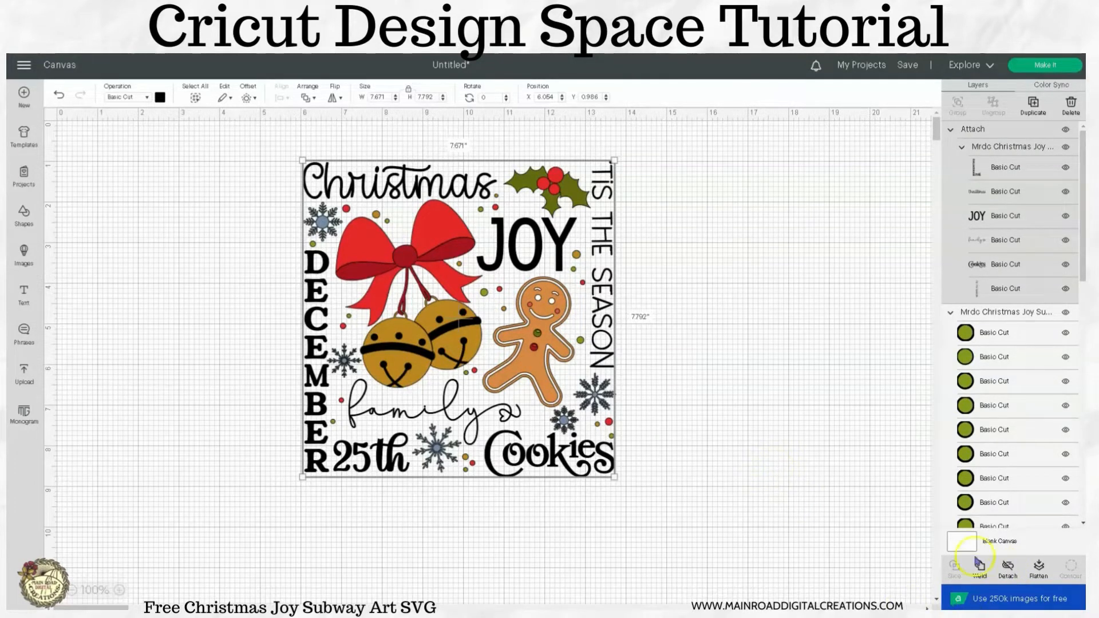
{"action": "left_click", "coordinate": [1008, 570]}
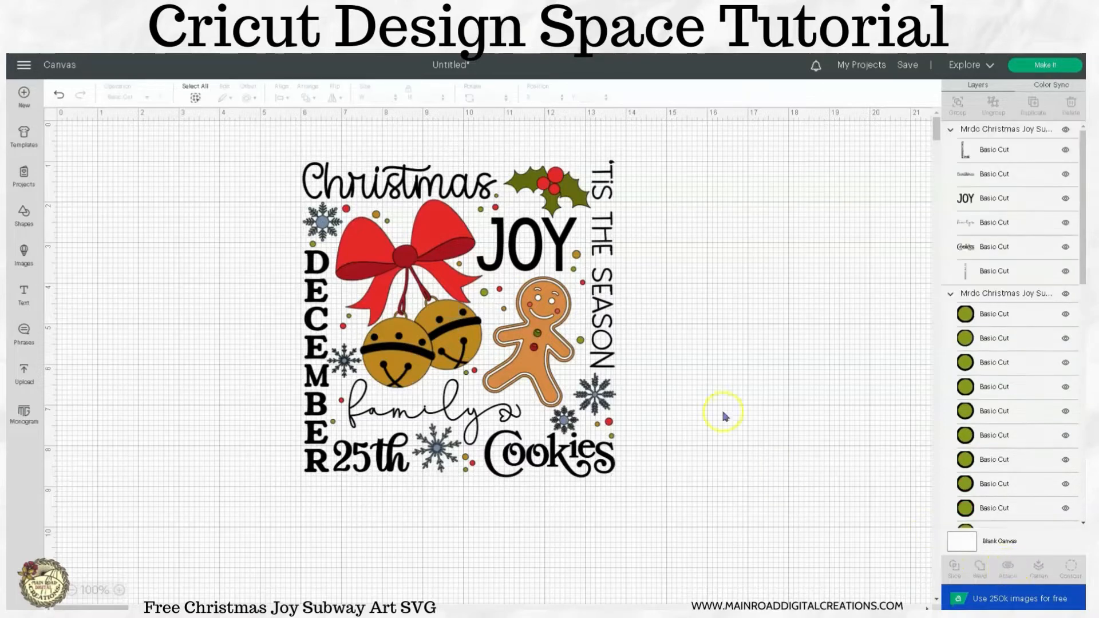
- Preview the cutting mats, reposition the separate words on the black mat, and return to the canvas
{"action": "left_click", "coordinate": [1036, 80]}
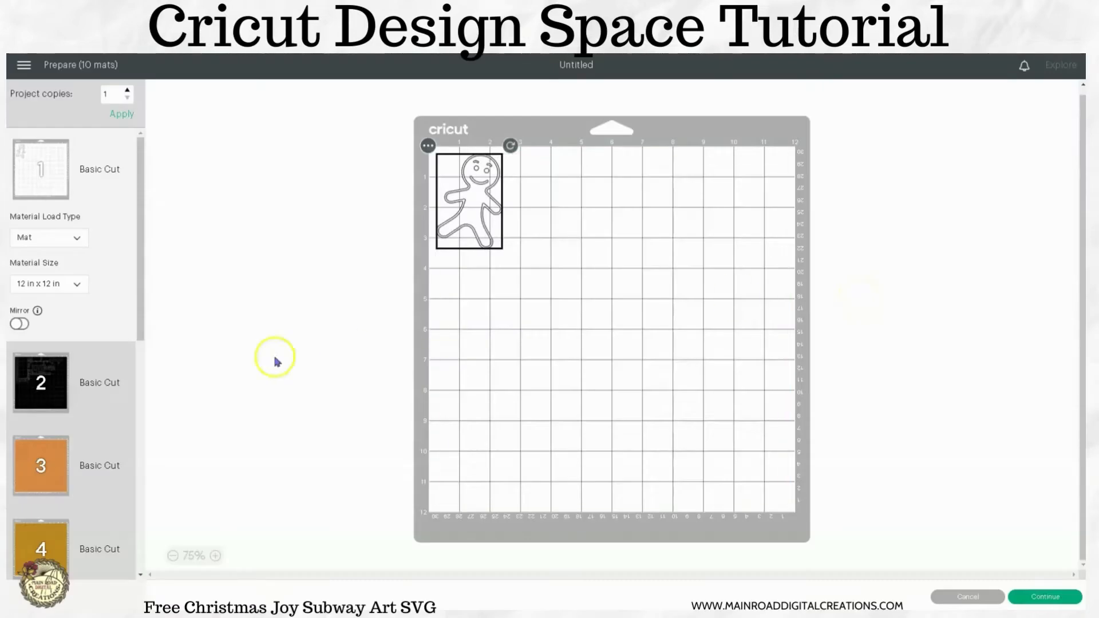
{"action": "left_click", "coordinate": [41, 381]}
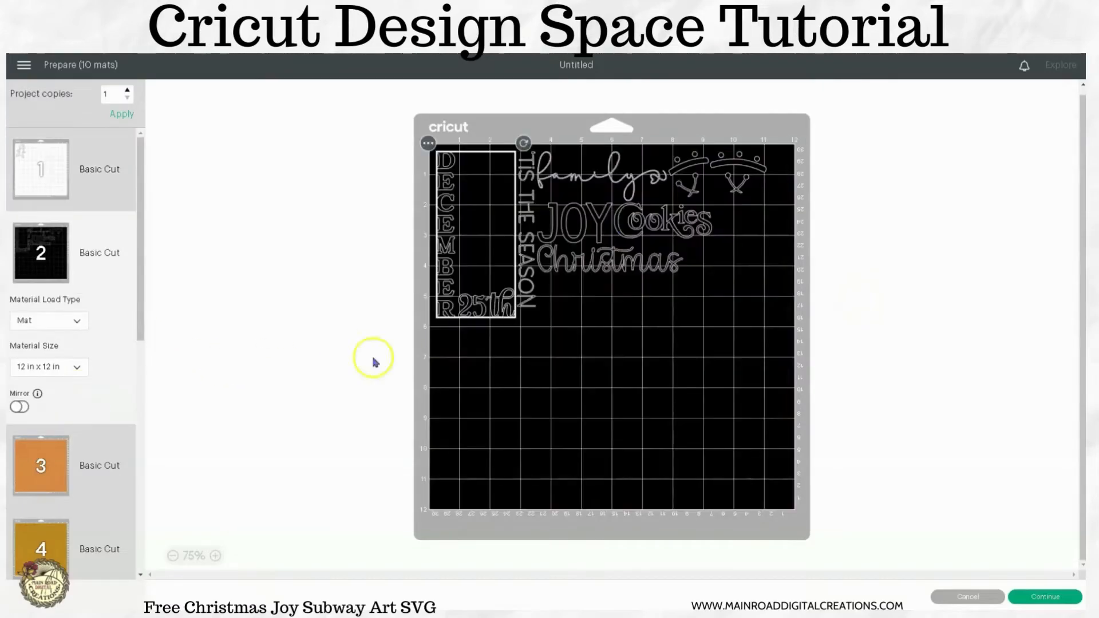
{"action": "left_click", "coordinate": [647, 246]}
{"action": "left_click_drag", "start_coordinate": [623, 260], "coordinate": [640, 294]}
{"action": "left_click", "coordinate": [488, 297]}
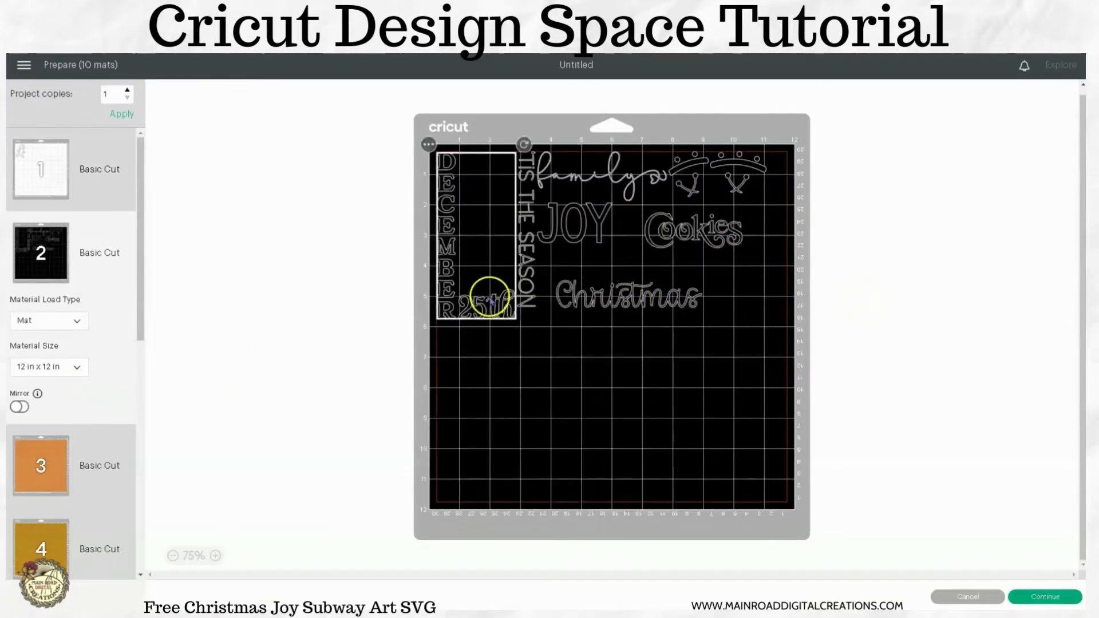
{"action": "left_click_drag", "start_coordinate": [488, 298], "coordinate": [499, 335]}
{"action": "left_click", "coordinate": [532, 256]}
{"action": "left_click_drag", "start_coordinate": [532, 256], "coordinate": [545, 288]}
{"action": "left_click_drag", "start_coordinate": [584, 228], "coordinate": [591, 238]}
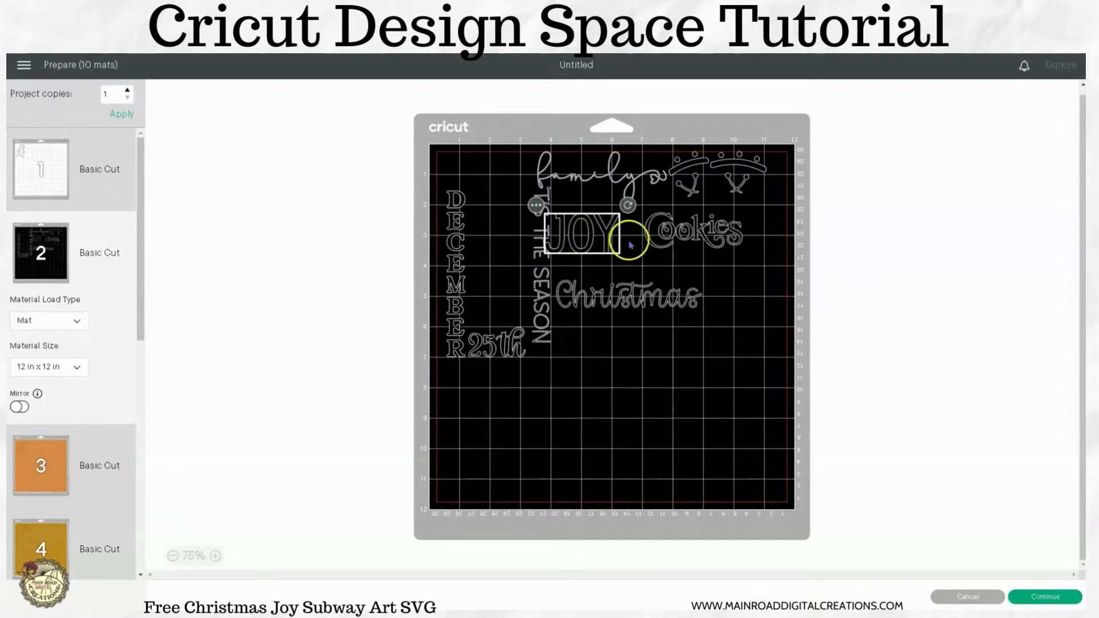
{"action": "left_click_drag", "start_coordinate": [605, 175], "coordinate": [552, 171]}
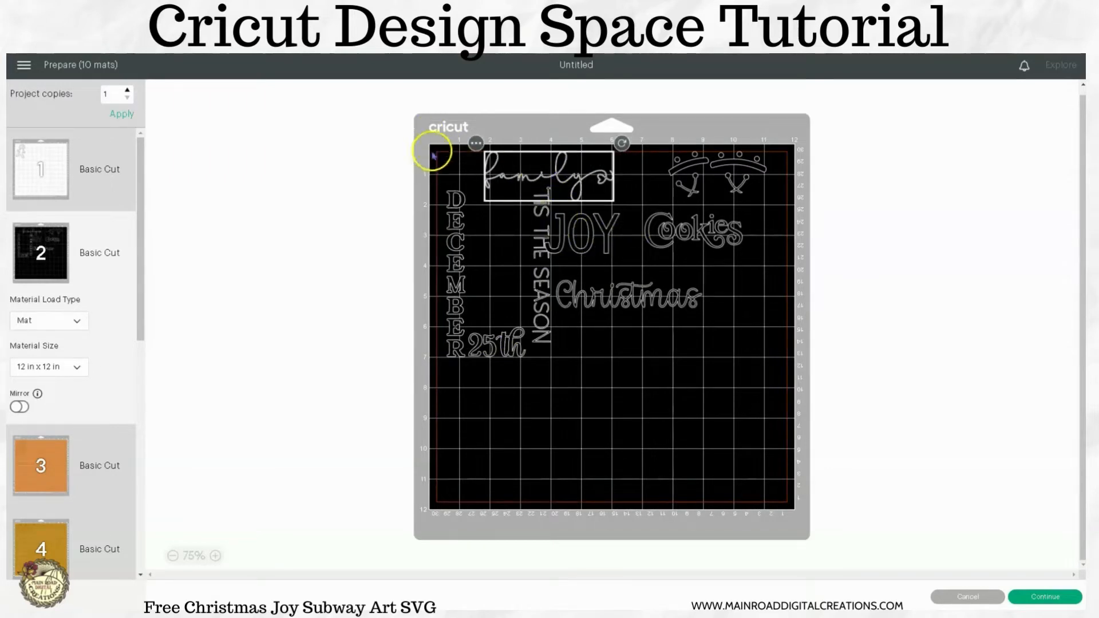
{"action": "left_click", "coordinate": [976, 596]}
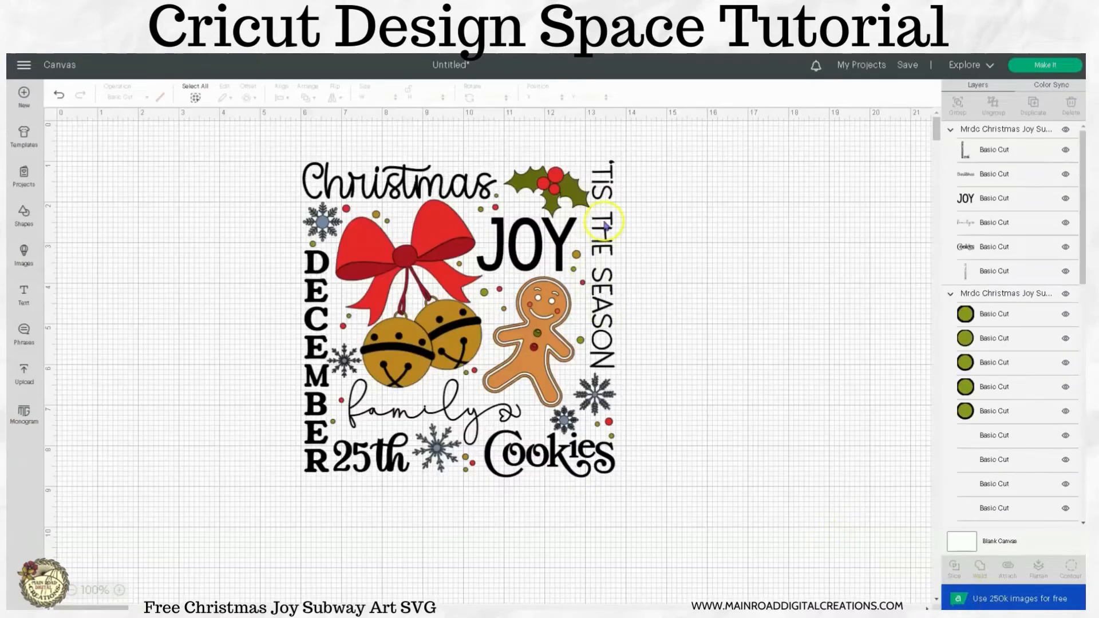
- Attach the black text layers so the words keep their arrangement when cut
{"action": "left_click", "coordinate": [965, 216]}
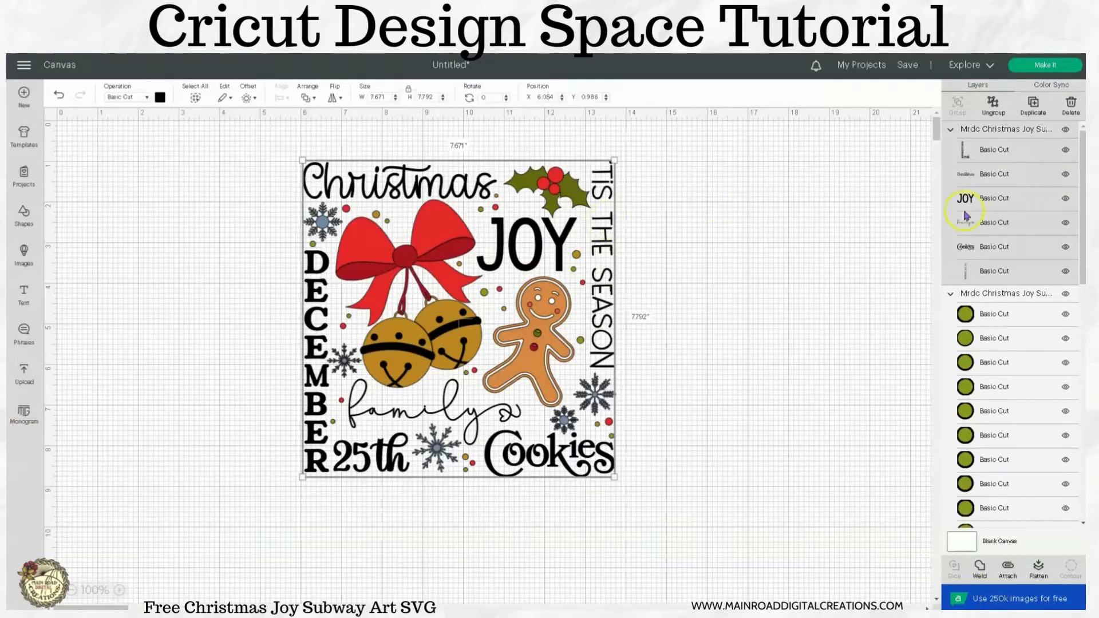
{"action": "left_click", "coordinate": [1008, 567]}
- Preview the black mat, shift the attached words as one piece, and return to the canvas
{"action": "left_click", "coordinate": [1030, 68]}
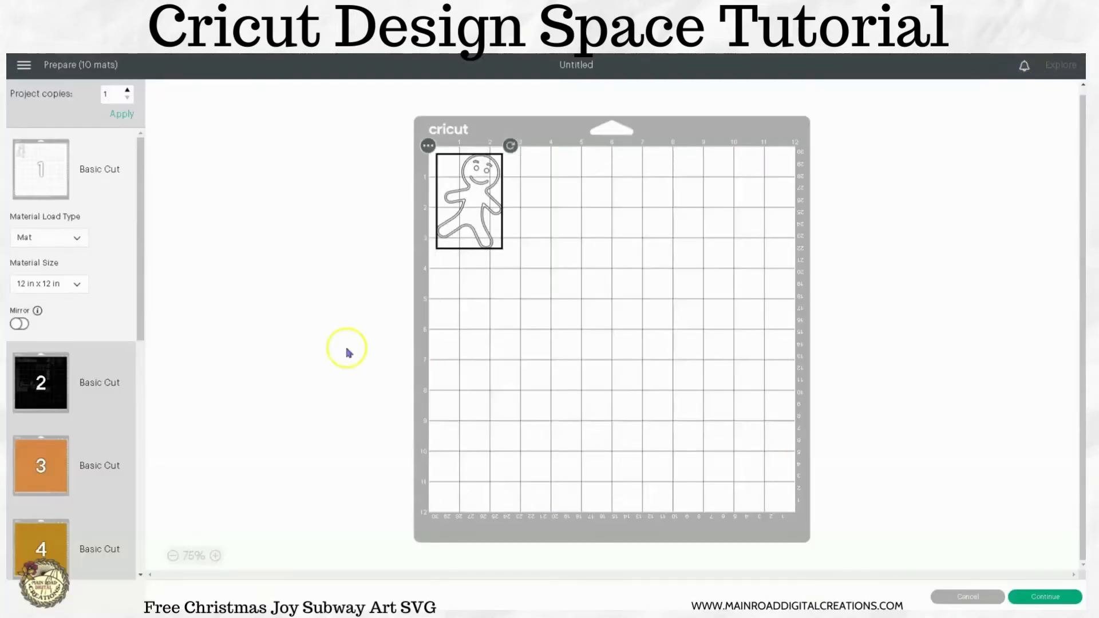
{"action": "left_click", "coordinate": [28, 372]}
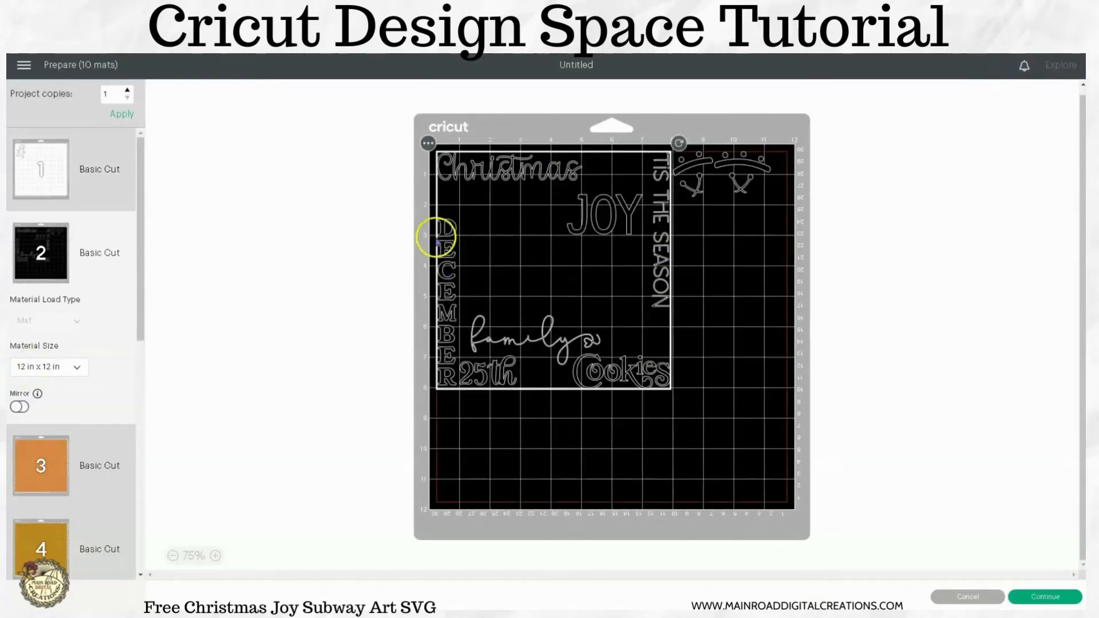
{"action": "left_click_drag", "start_coordinate": [628, 371], "coordinate": [640, 423]}
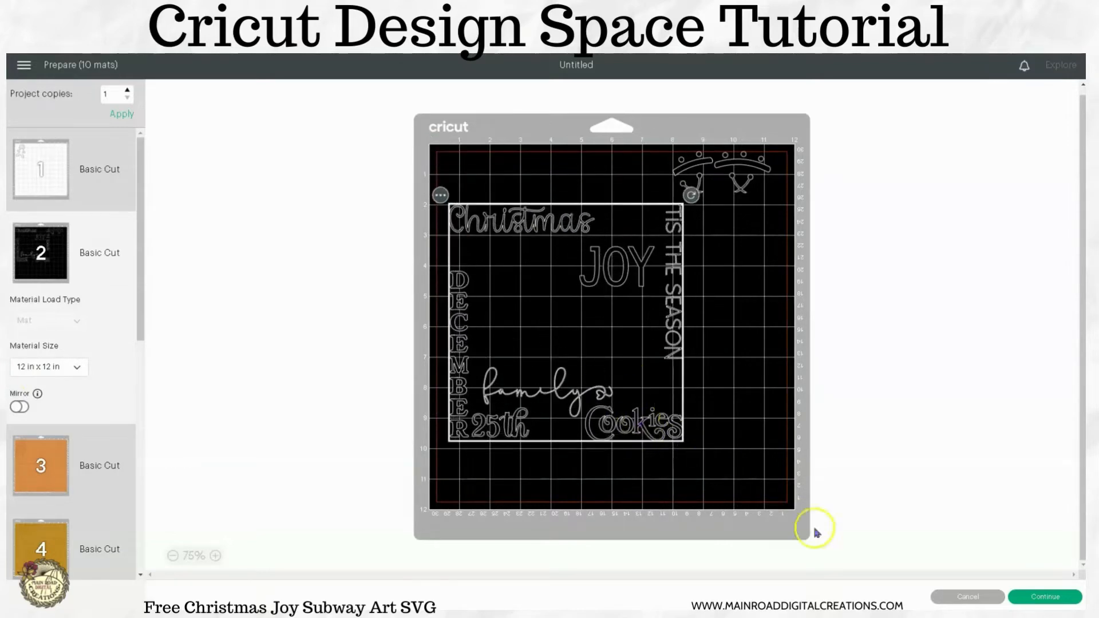
{"action": "left_click", "coordinate": [967, 596]}
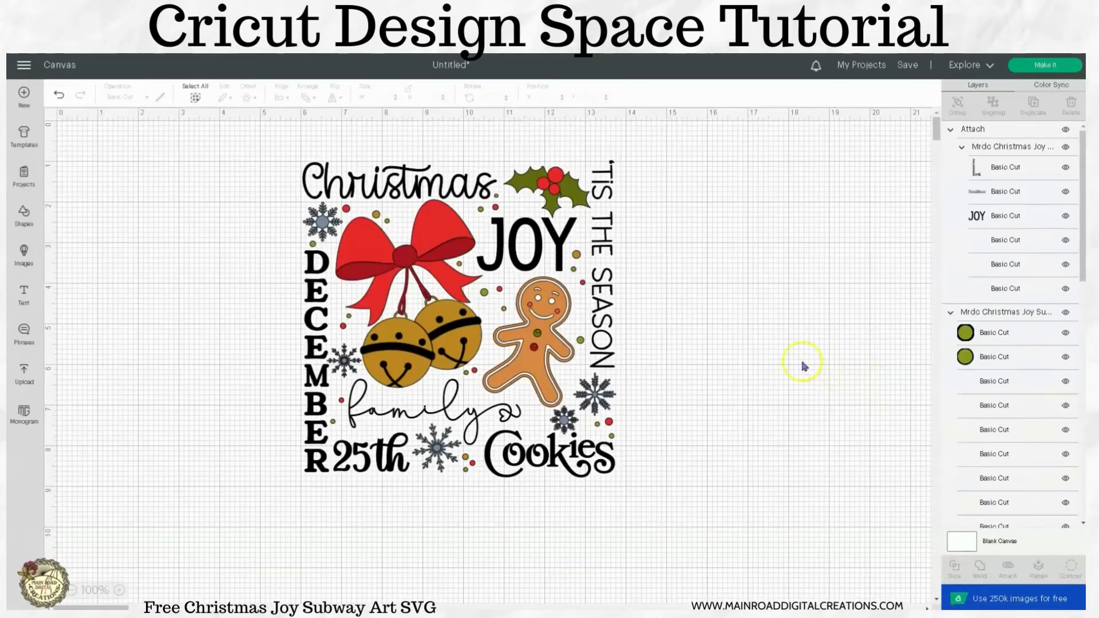
- Hide the attached set of black text layers on the canvas
{"action": "left_click", "coordinate": [441, 184]}
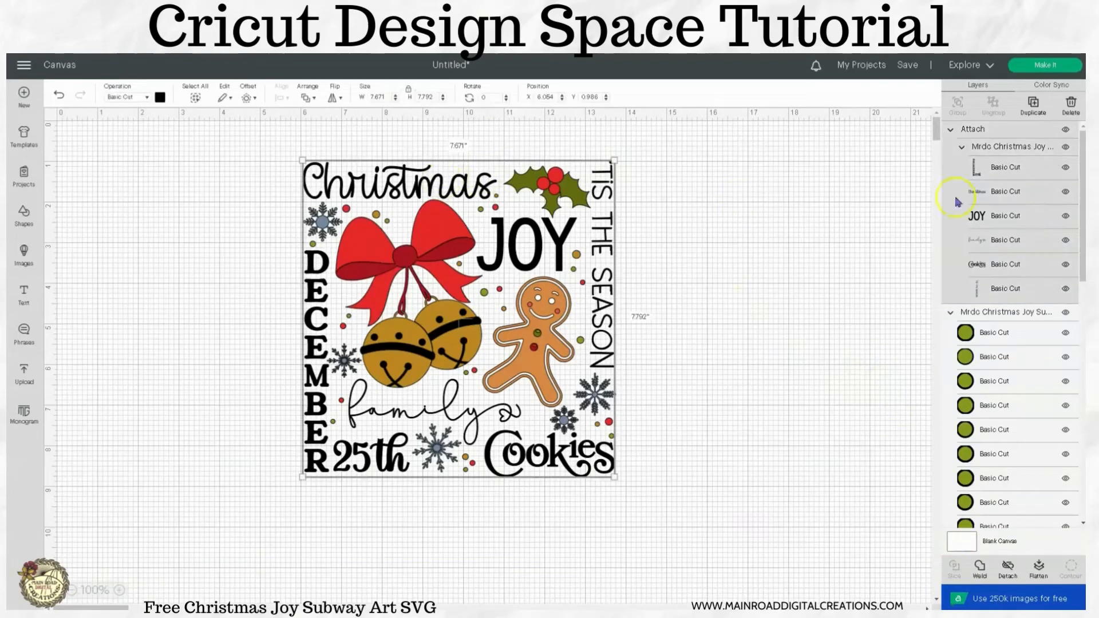
{"action": "left_click", "coordinate": [1066, 130]}
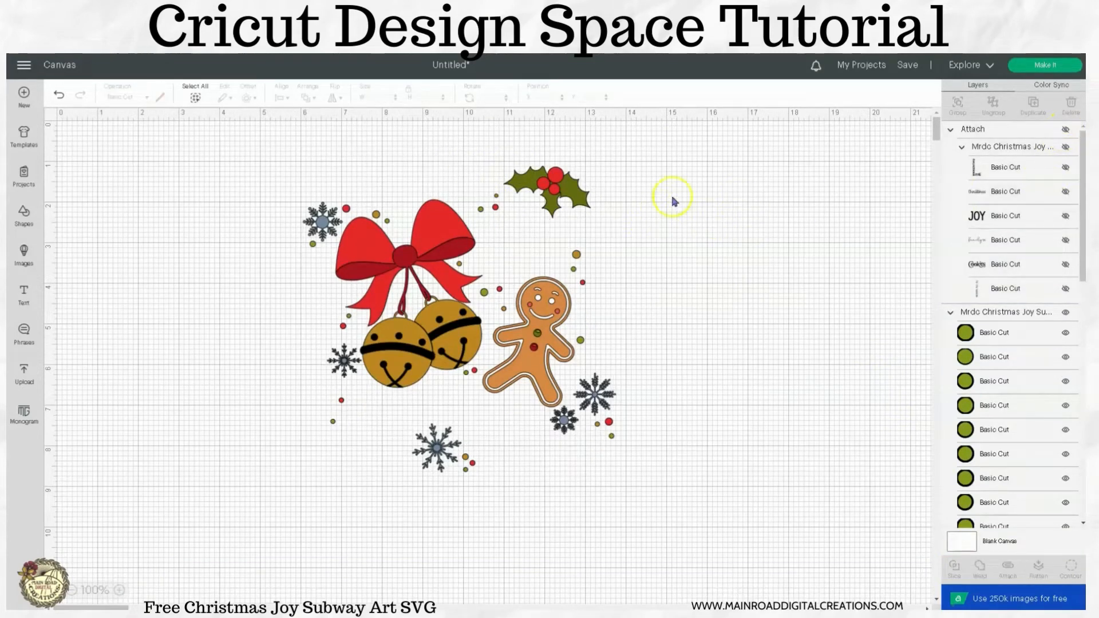
- Attach the scattered green dots to each other and hide the attached set
{"action": "left_click", "coordinate": [577, 255]}
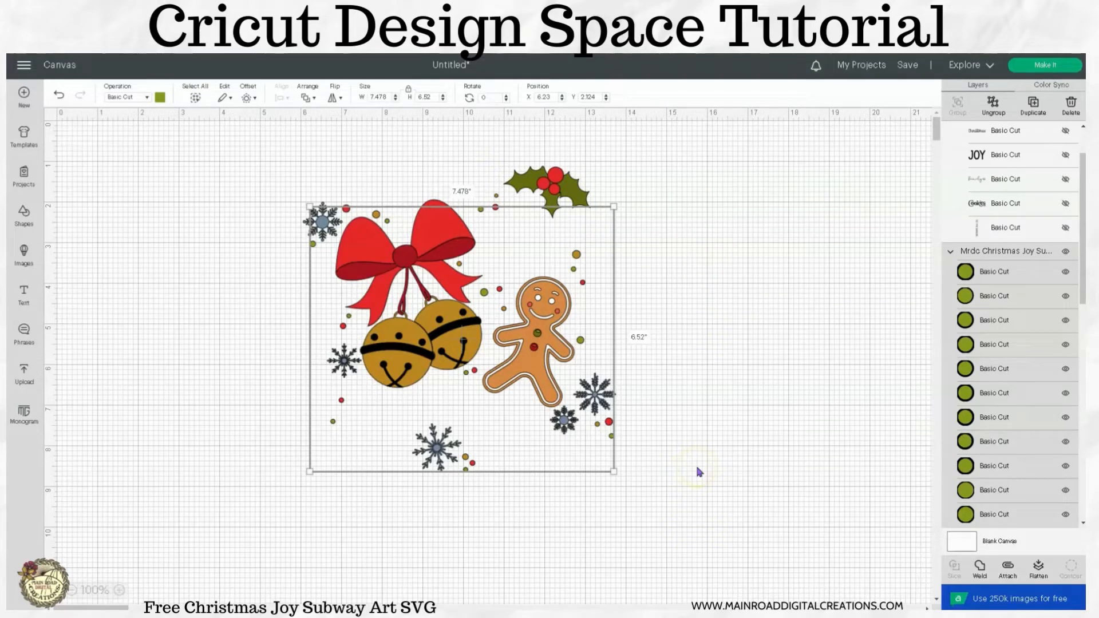
{"action": "left_click", "coordinate": [1007, 568]}
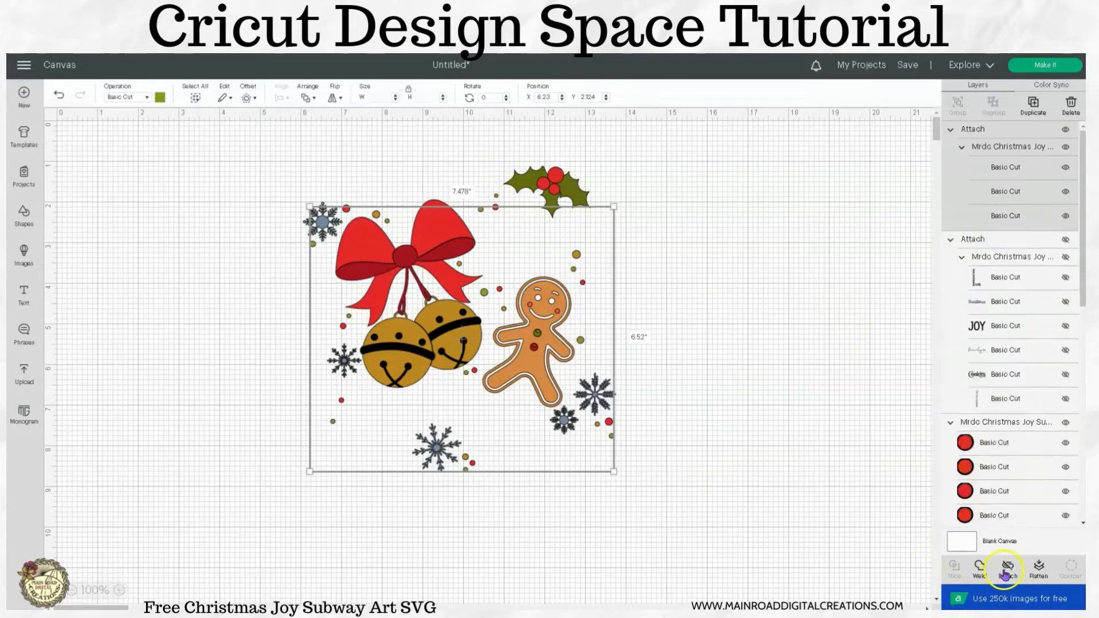
{"action": "left_click", "coordinate": [1065, 130]}
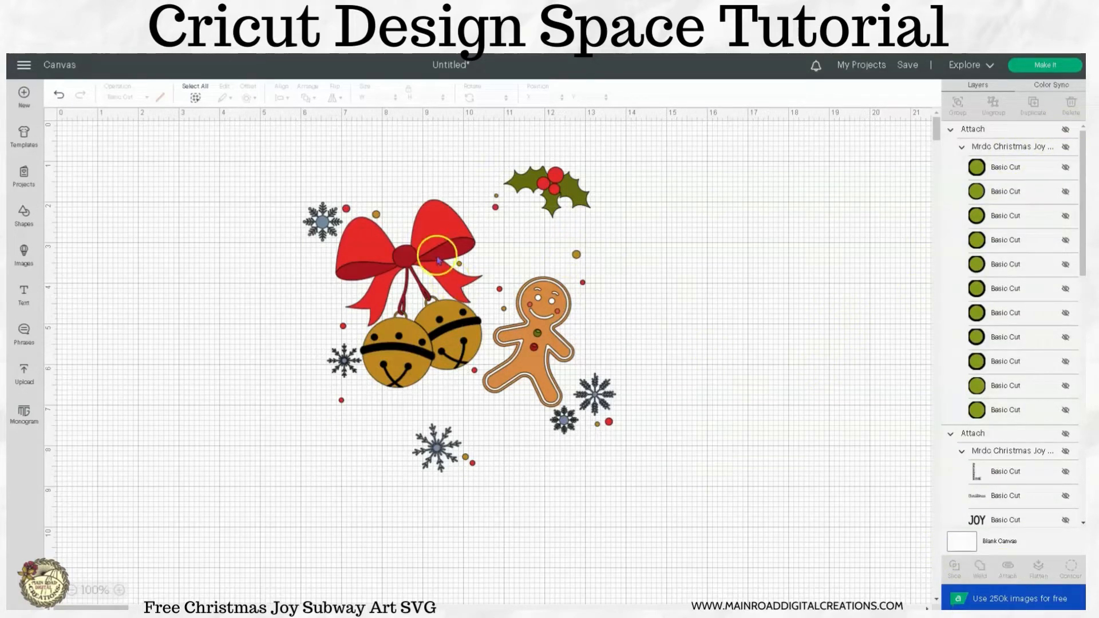
- Bring the bow and jingle bells group to the front of all layers
{"action": "left_click", "coordinate": [450, 285]}
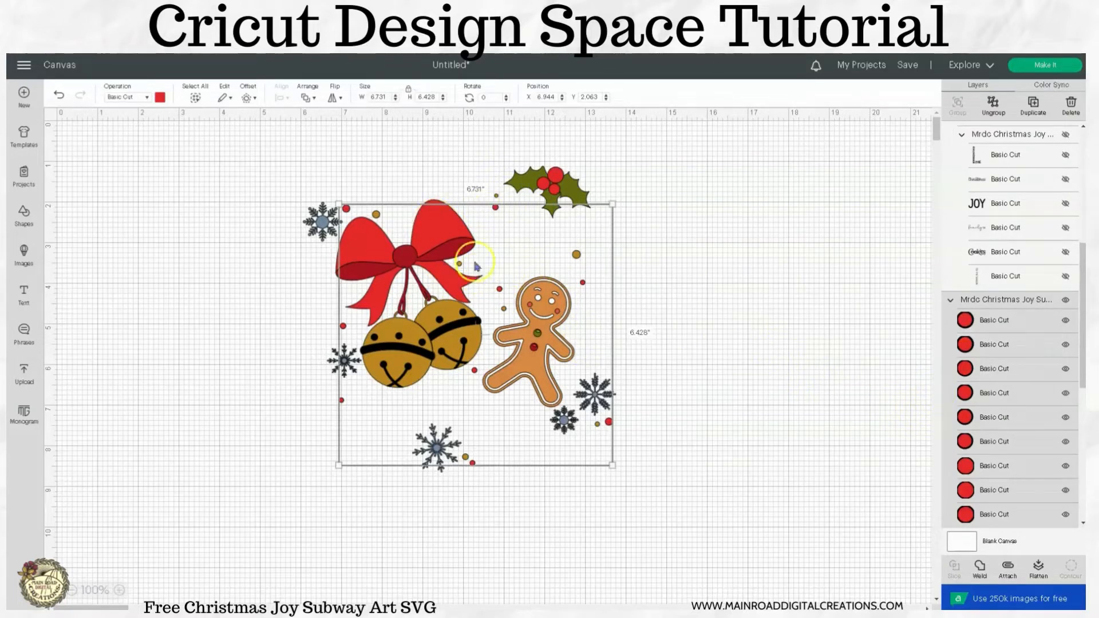
{"action": "left_click", "coordinate": [754, 402]}
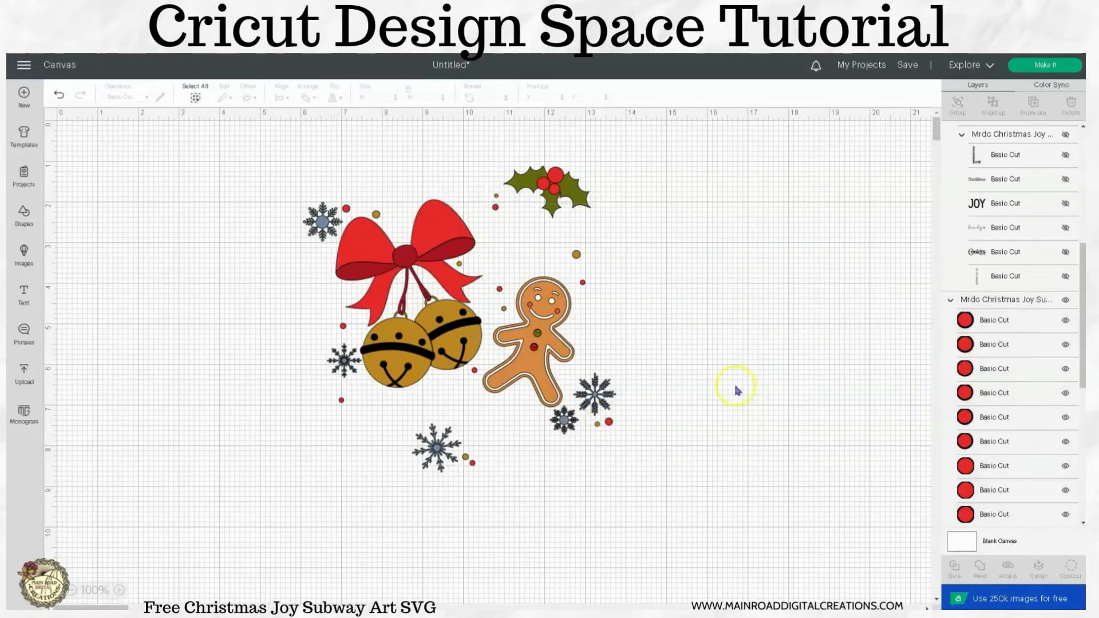
{"action": "scroll", "coordinate": [1012, 377], "scroll_direction": "down", "scroll_amount": 10}
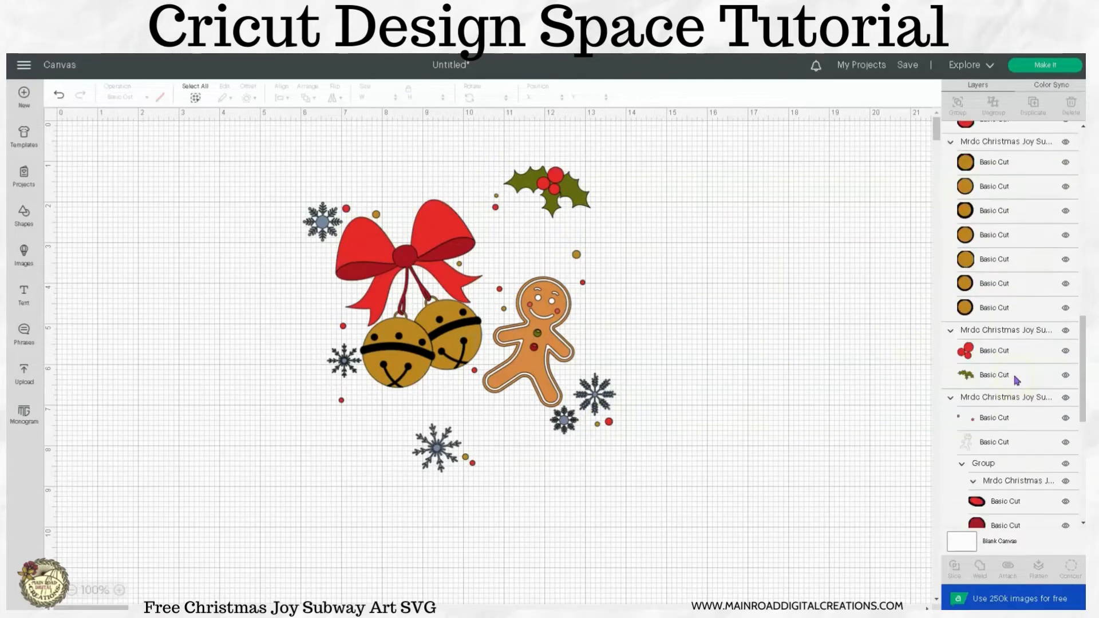
{"action": "scroll", "coordinate": [1013, 366], "scroll_direction": "down", "scroll_amount": 5}
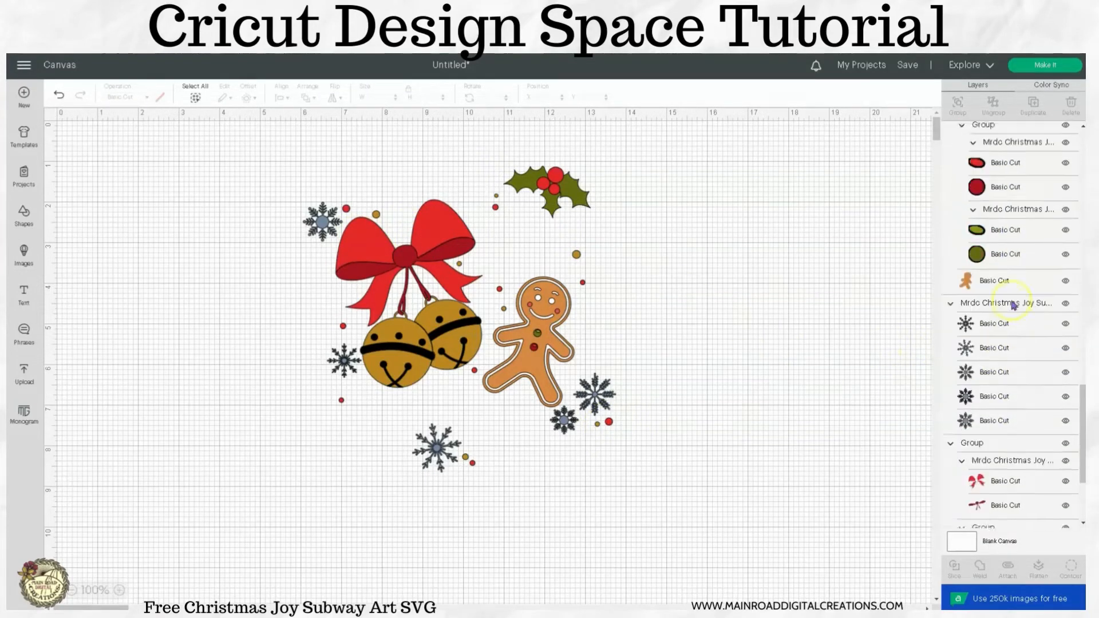
{"action": "left_click", "coordinate": [980, 303]}
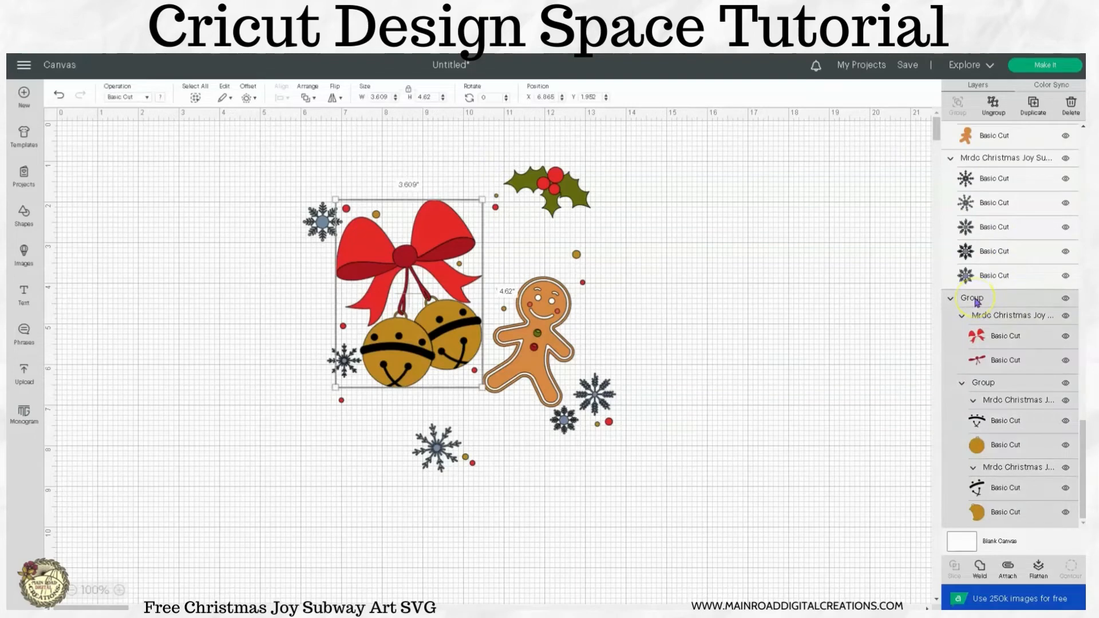
{"action": "right_click", "coordinate": [977, 302]}
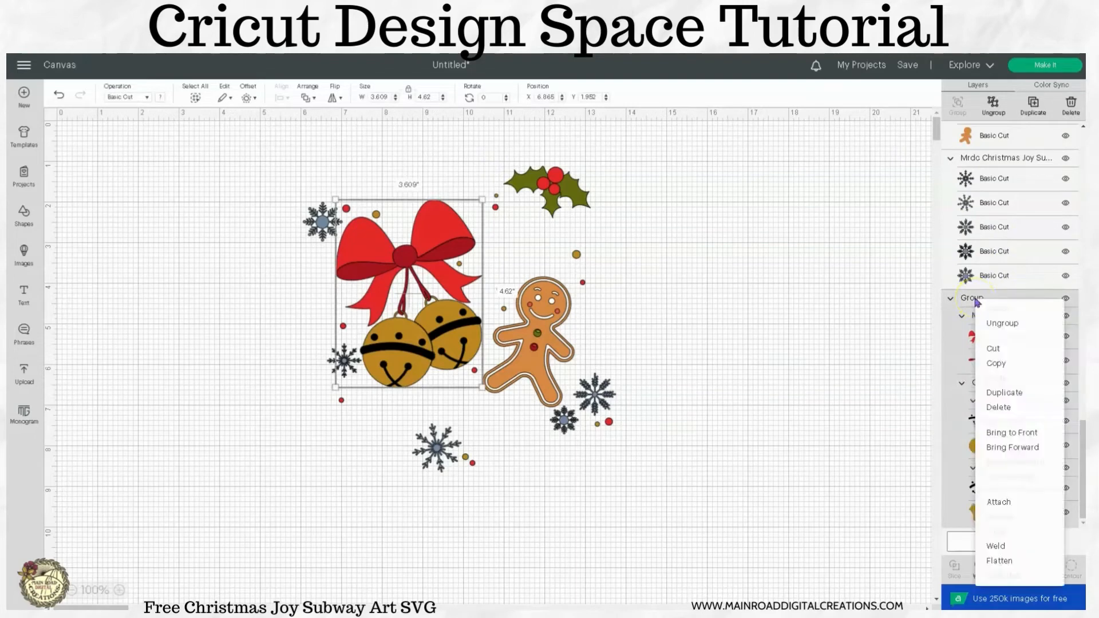
{"action": "left_click", "coordinate": [1008, 434]}
{"action": "left_click", "coordinate": [818, 348]}
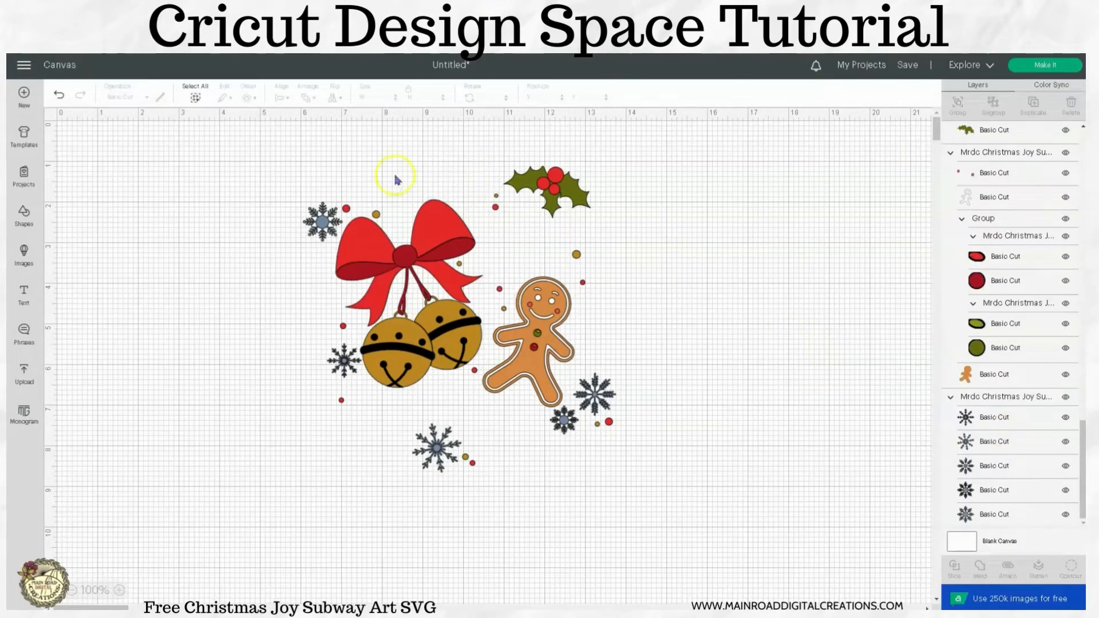
- Ungroup the bow from the jingle bells and separate its bright red and dark red layers
{"action": "left_click", "coordinate": [458, 223]}
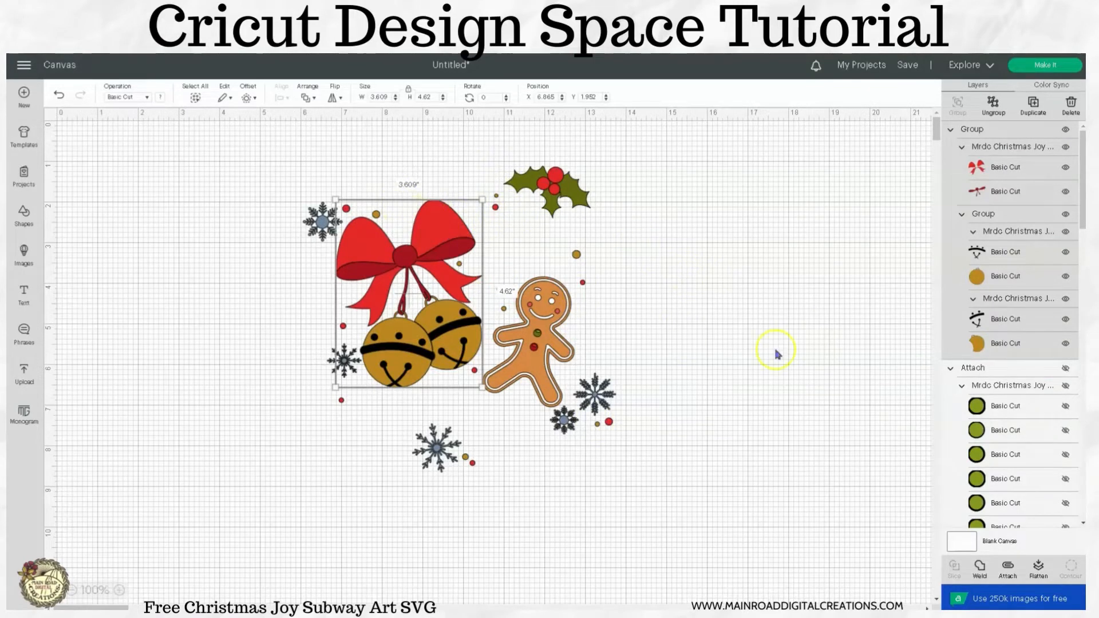
{"action": "left_click", "coordinate": [994, 107]}
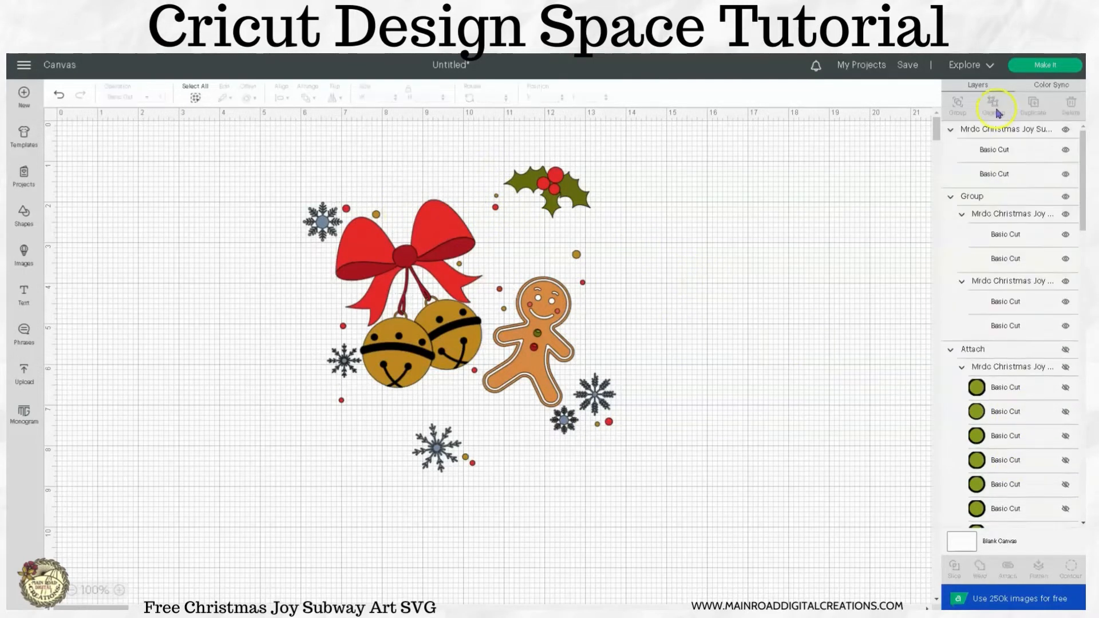
{"action": "left_click", "coordinate": [433, 244]}
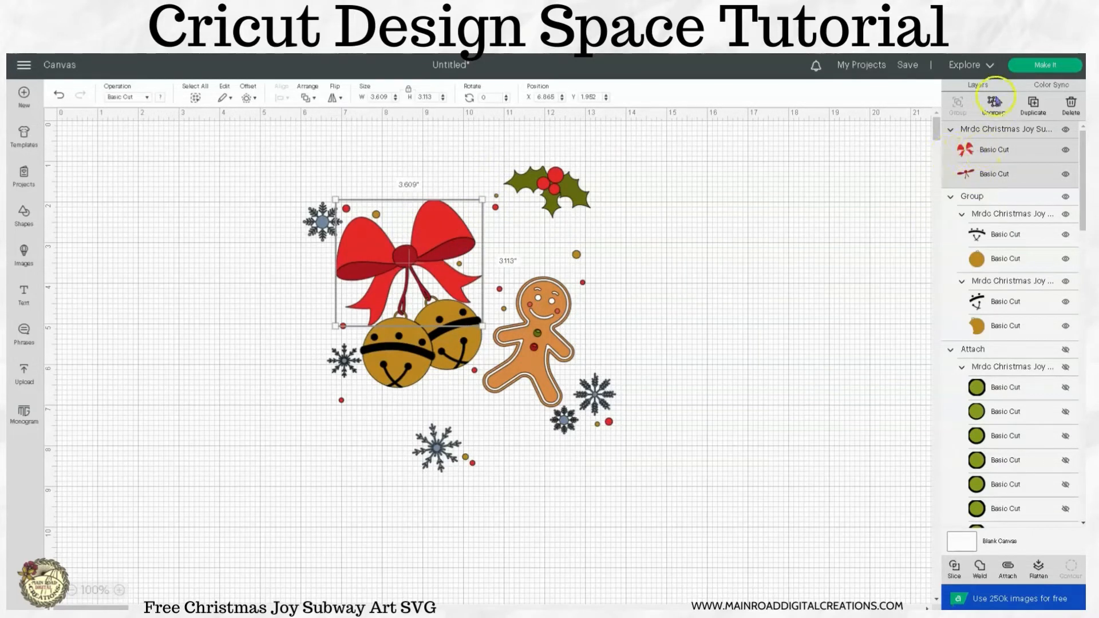
{"action": "left_click", "coordinate": [843, 225]}
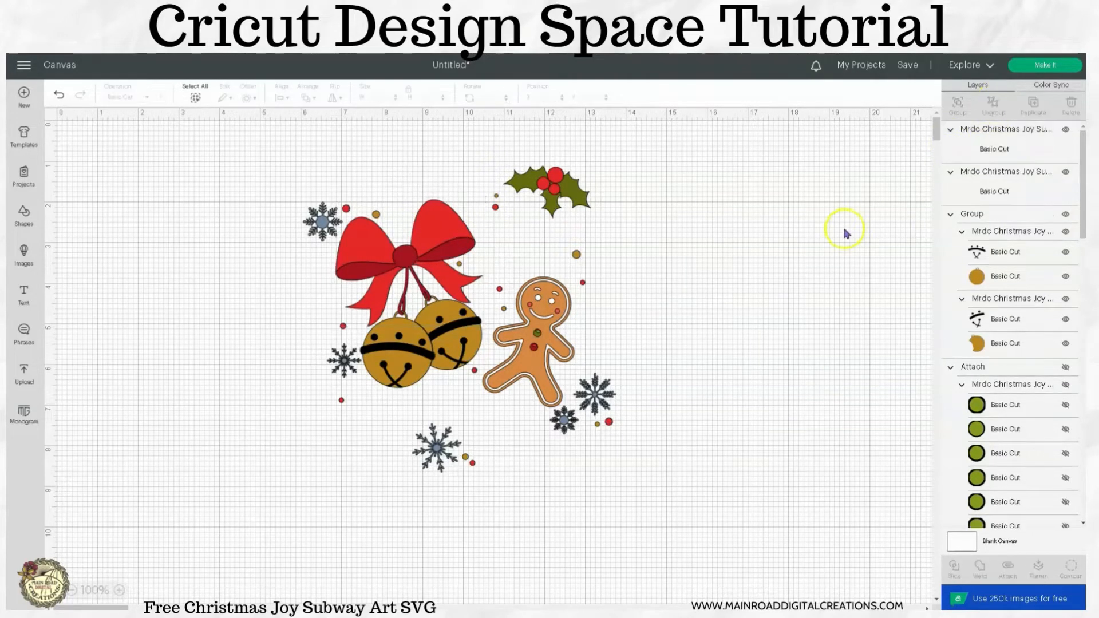
- Attach the bright red bow layer to the scattered red dots and hide the attached set
{"action": "left_click", "coordinate": [969, 154]}
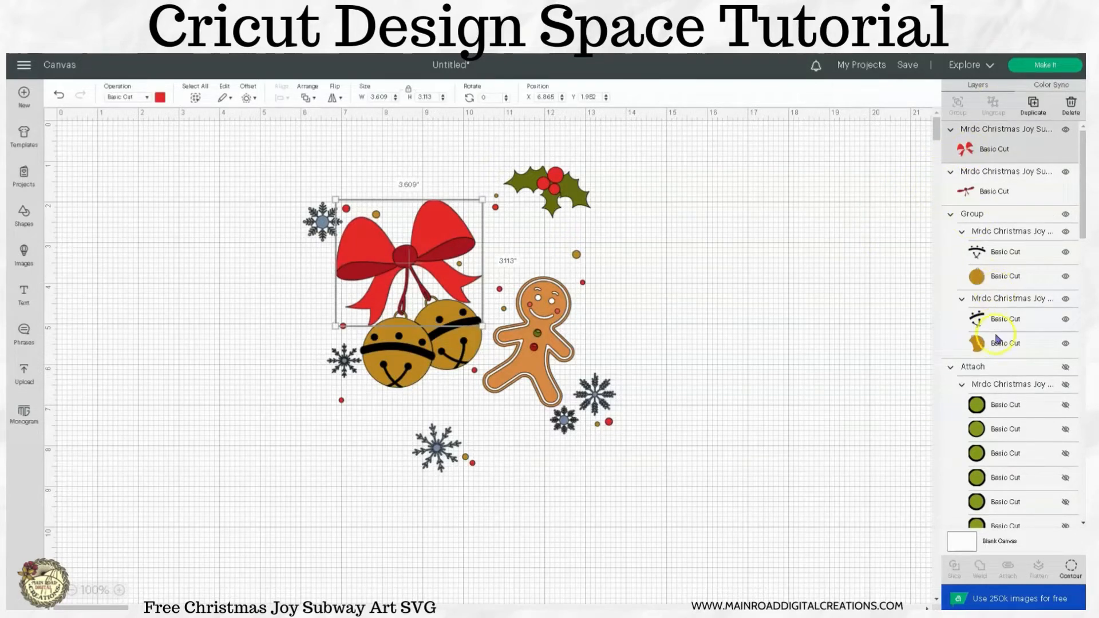
{"action": "scroll", "coordinate": [998, 340], "scroll_direction": "down", "scroll_amount": 2}
{"action": "scroll", "coordinate": [998, 339], "scroll_direction": "down", "scroll_amount": 4}
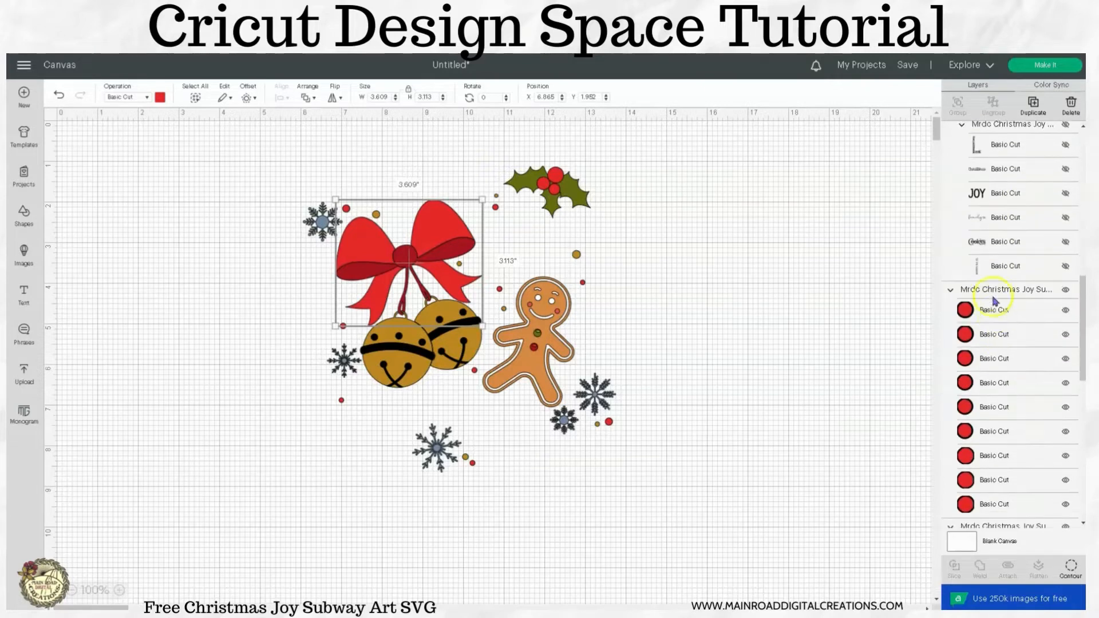
{"action": "left_click", "coordinate": [1000, 291], "text": "shift"}
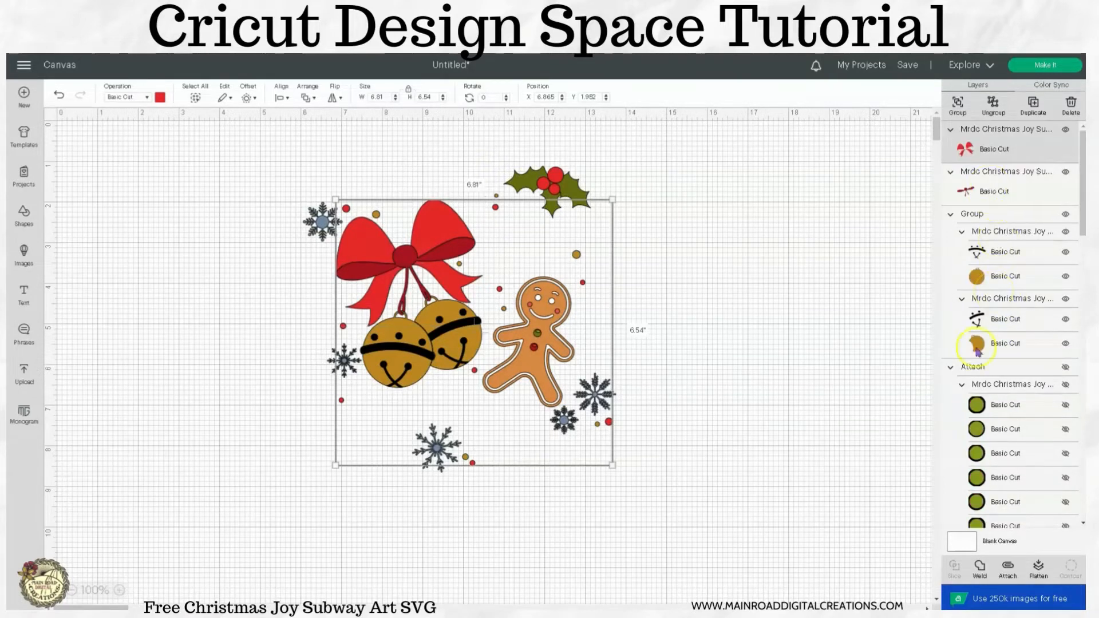
{"action": "scroll", "coordinate": [996, 401], "scroll_direction": "down", "scroll_amount": 4}
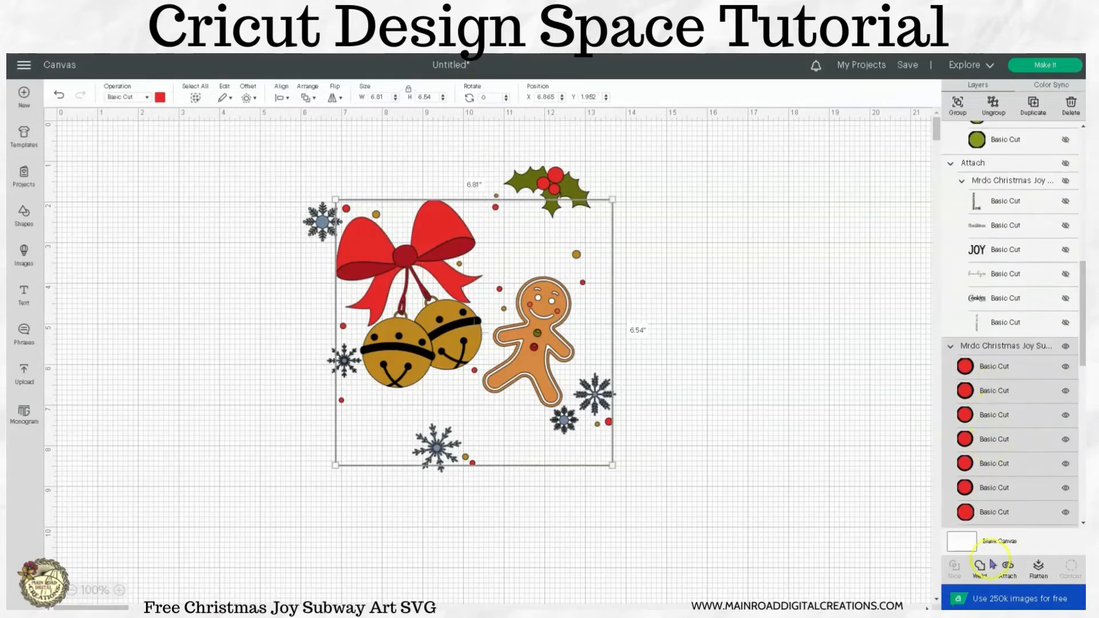
{"action": "left_click", "coordinate": [1008, 570]}
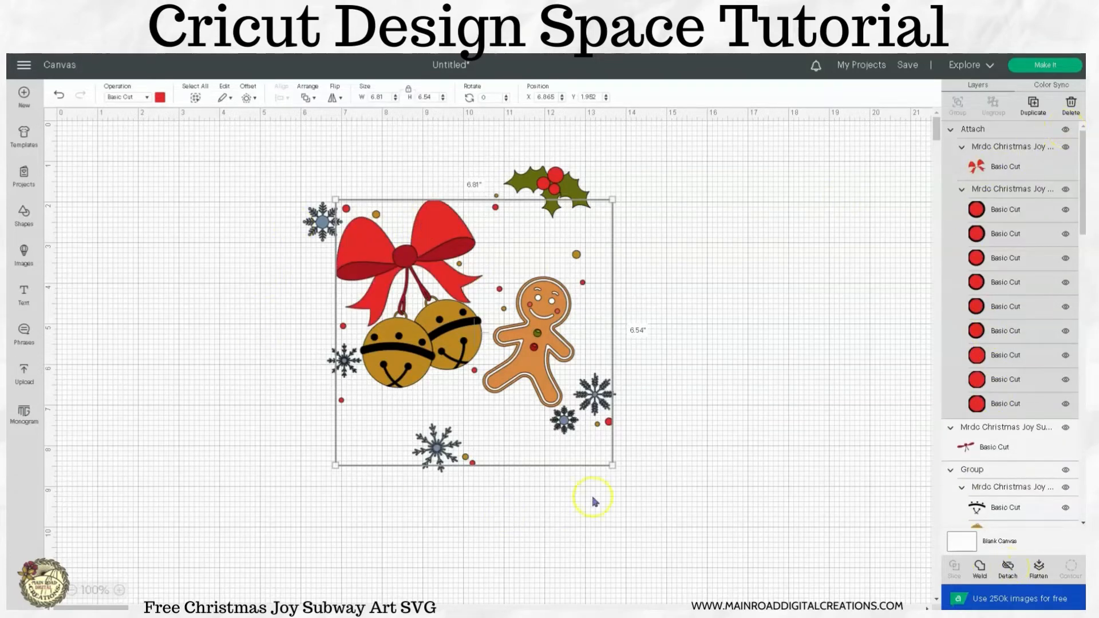
{"action": "left_click", "coordinate": [1066, 130]}
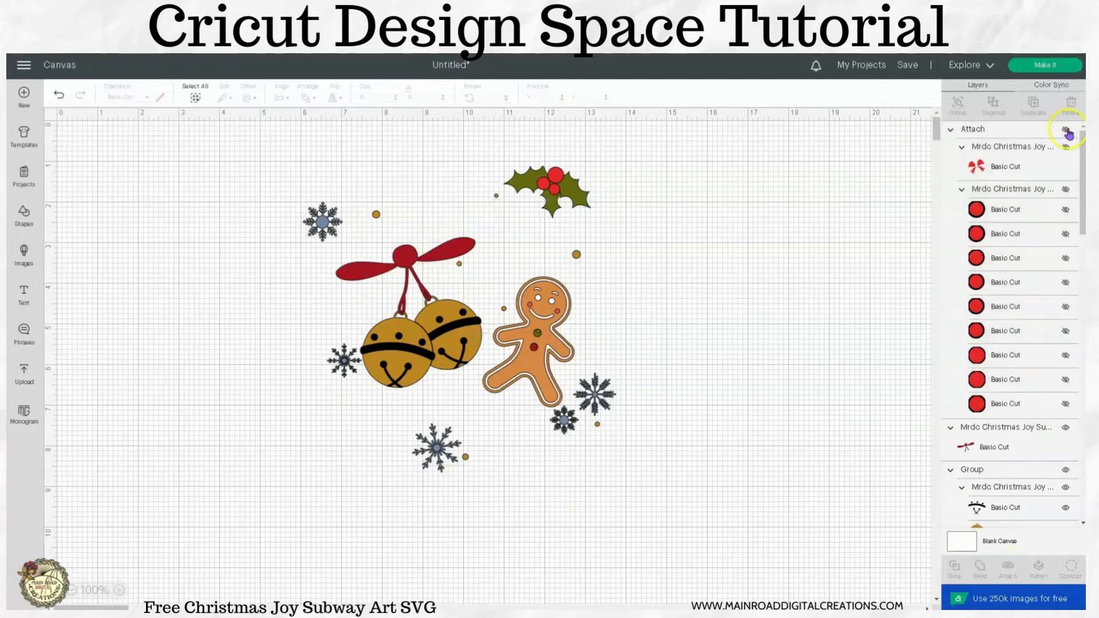
- Ungroup the two jingle bells and separate each bell into its black detail layer and gold layer
{"action": "scroll", "coordinate": [1007, 263], "scroll_direction": "down", "scroll_amount": 3}
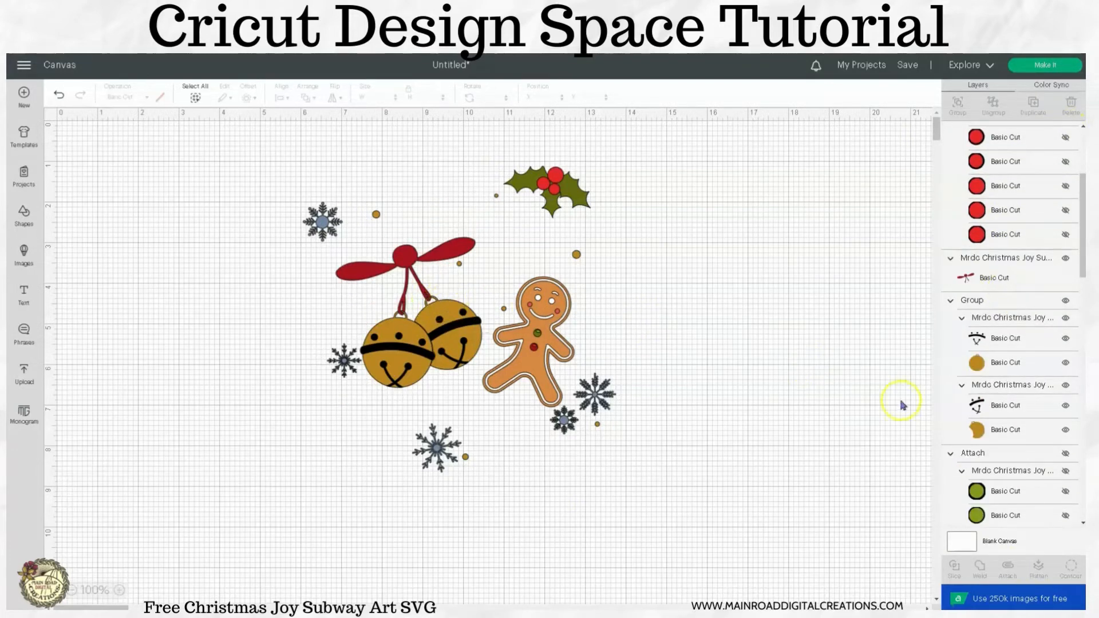
{"action": "left_click", "coordinate": [999, 301]}
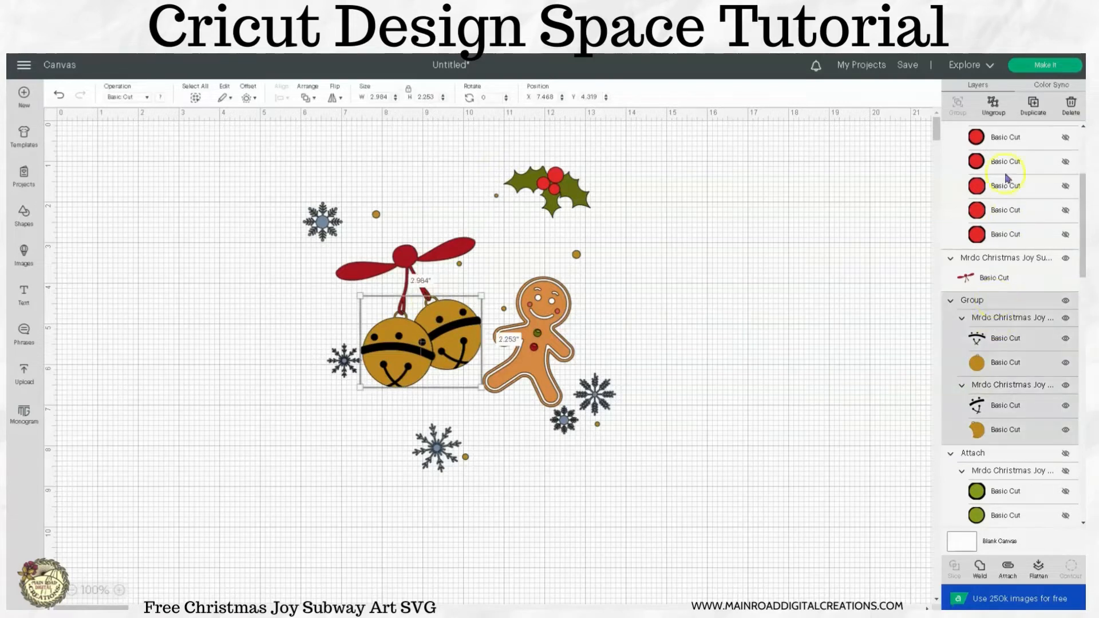
{"action": "left_click", "coordinate": [992, 105]}
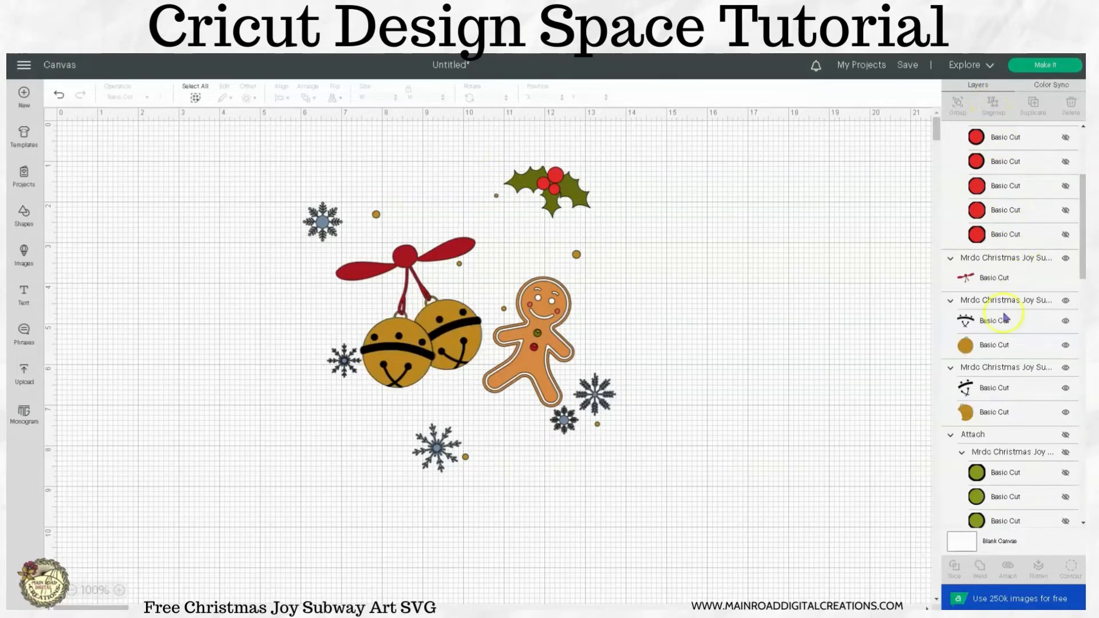
{"action": "left_click", "coordinate": [985, 301]}
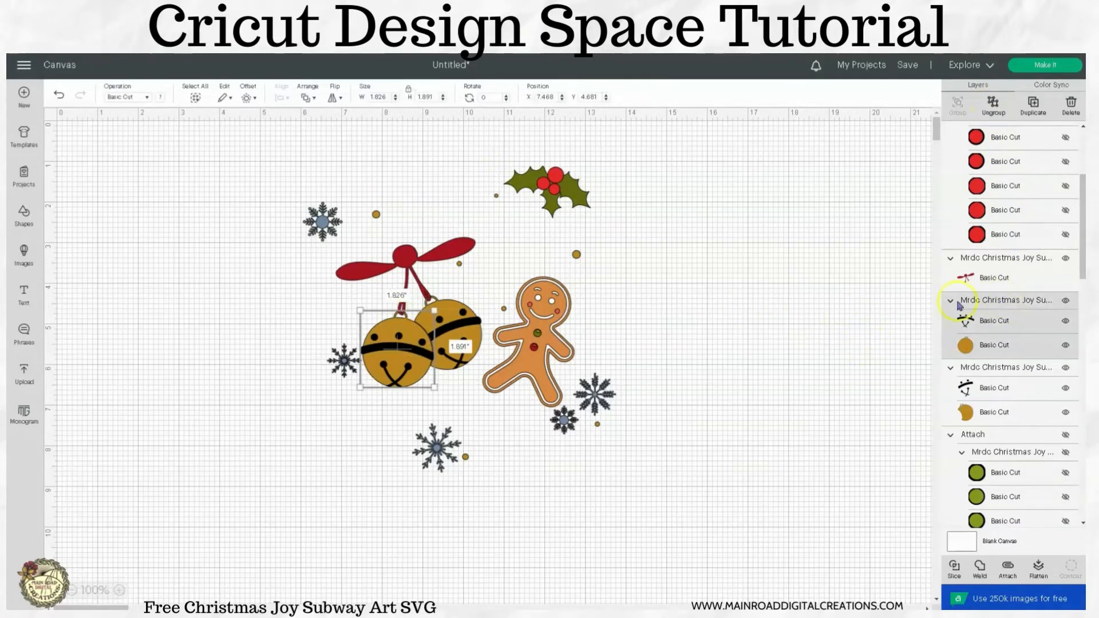
{"action": "left_click", "coordinate": [993, 104]}
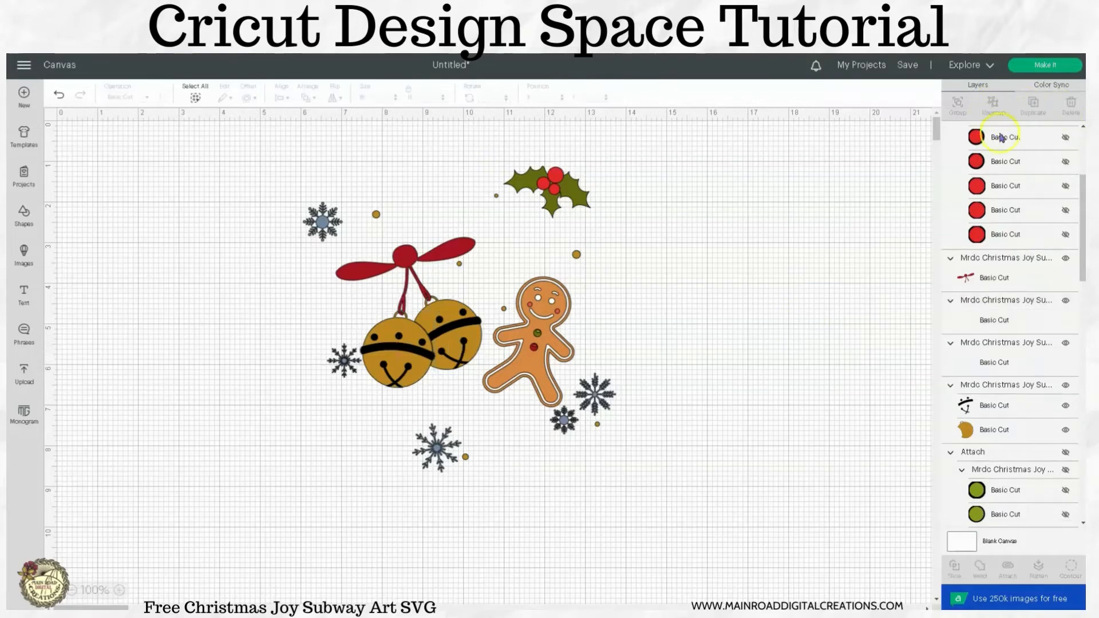
{"action": "left_click", "coordinate": [996, 385]}
{"action": "left_click", "coordinate": [994, 107]}
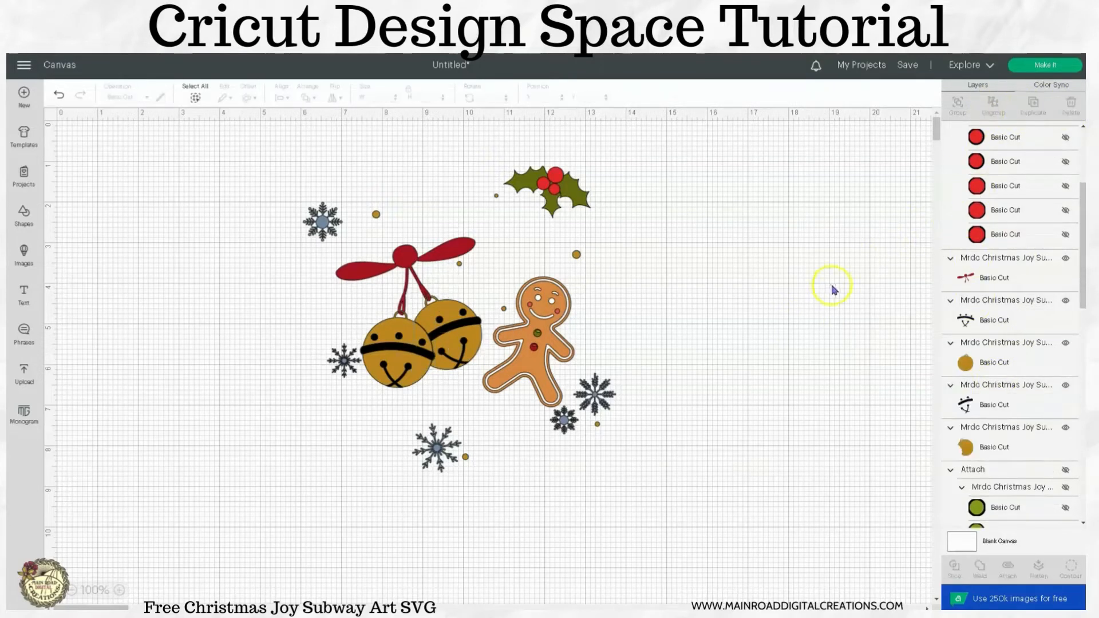
- Attach the scattered gold dots to both gold bell layers and hide the attached set
{"action": "scroll", "coordinate": [963, 379], "scroll_direction": "down", "scroll_amount": 10}
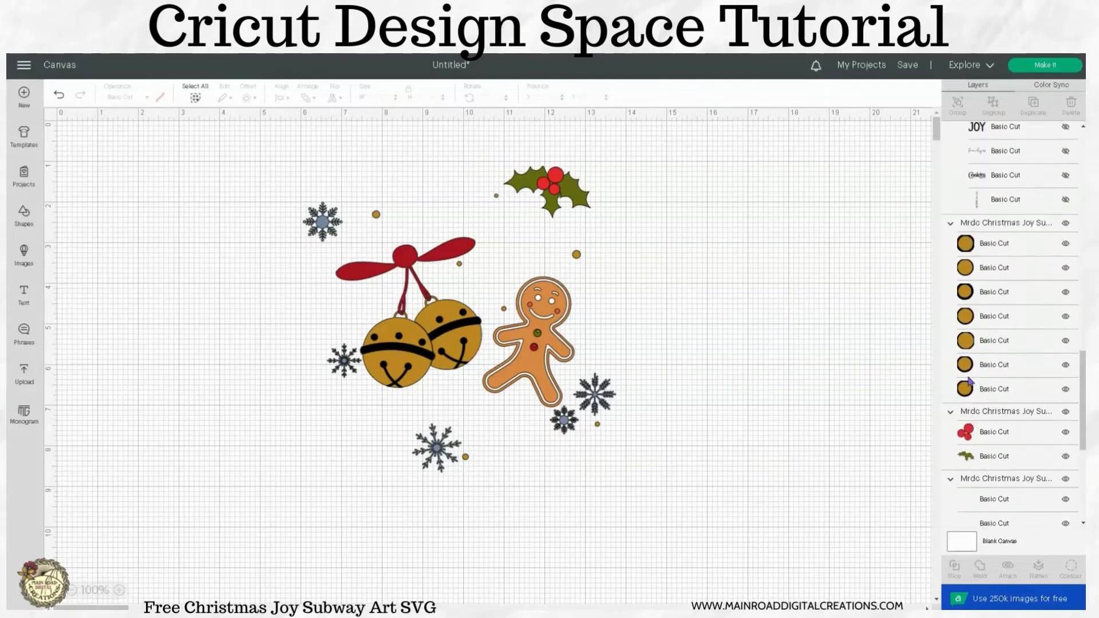
{"action": "left_click", "coordinate": [987, 168]}
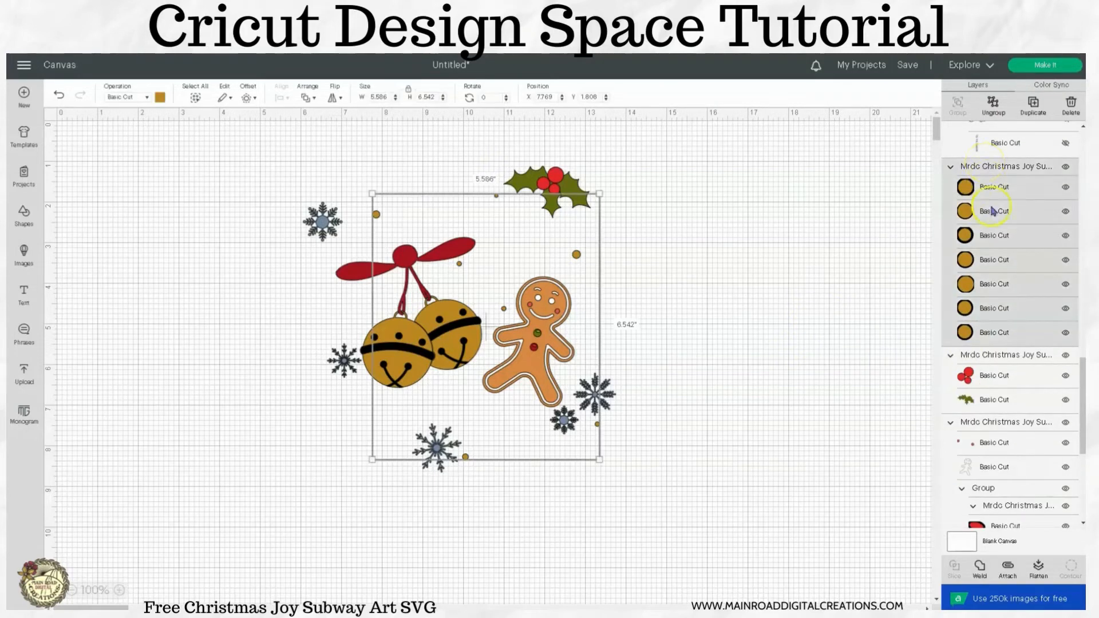
{"action": "scroll", "coordinate": [1001, 269], "scroll_direction": "up", "scroll_amount": 10}
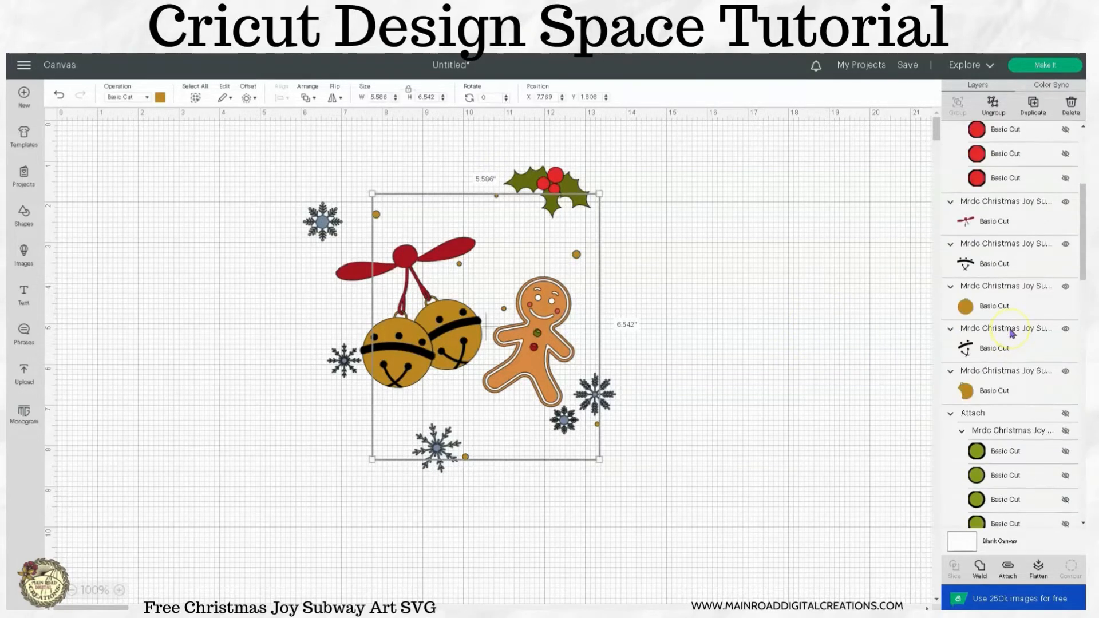
{"action": "left_click", "coordinate": [969, 306], "text": "shift"}
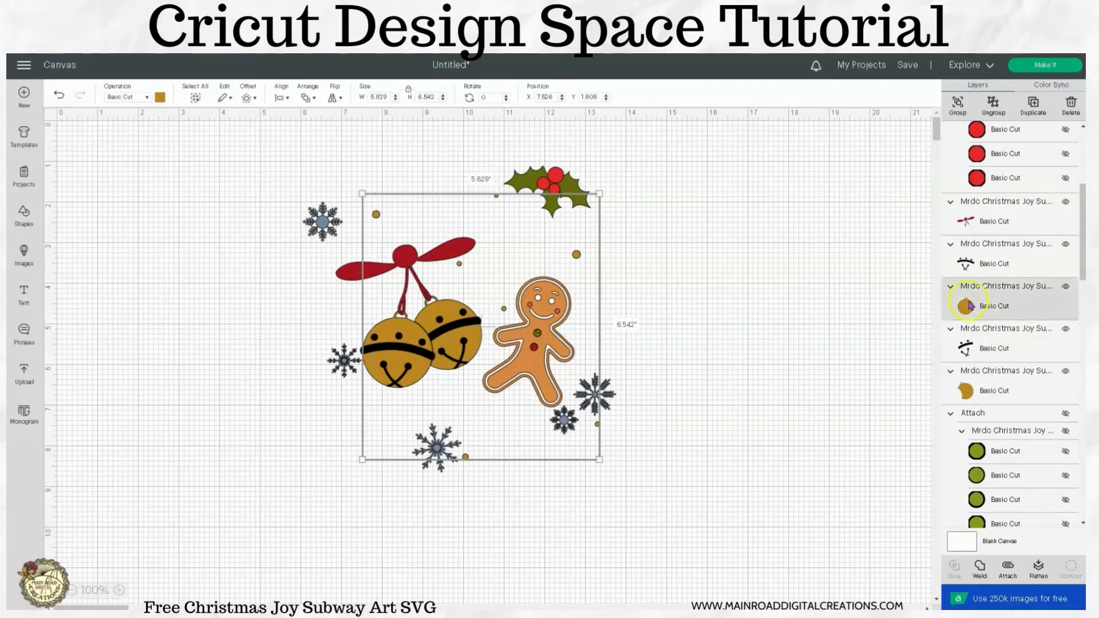
{"action": "left_click", "coordinate": [971, 394], "text": "shift"}
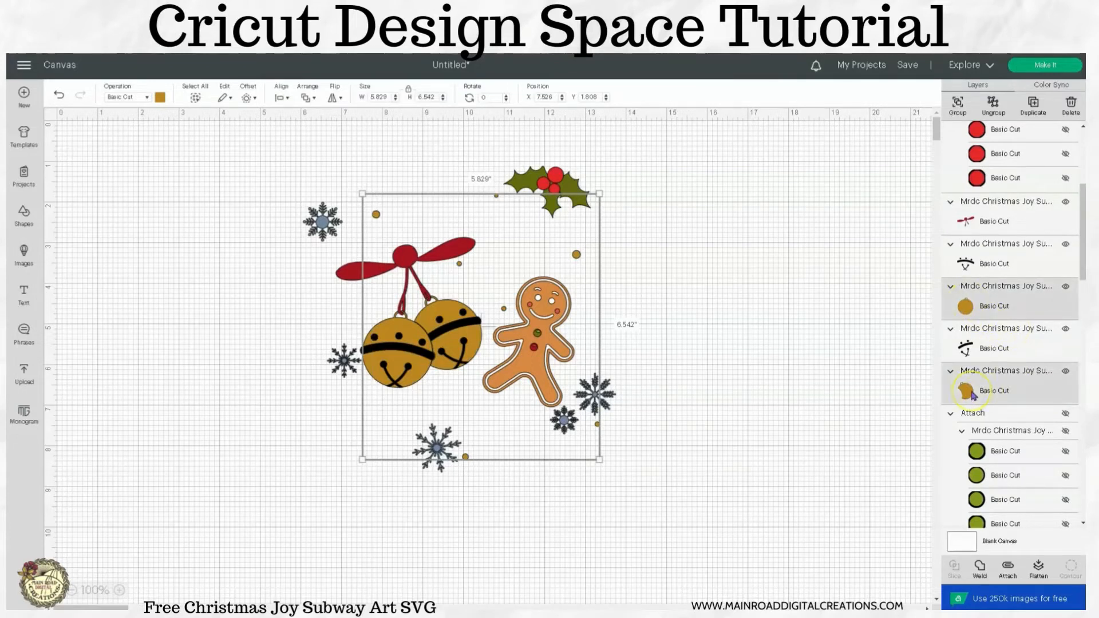
{"action": "left_click", "coordinate": [1008, 568]}
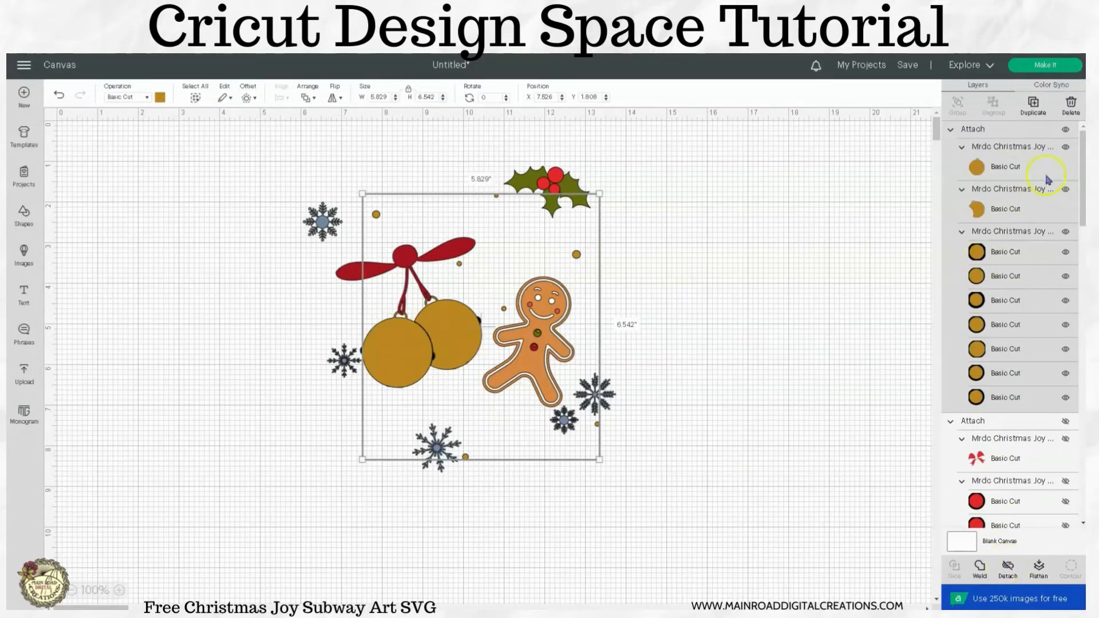
{"action": "left_click", "coordinate": [1065, 130]}
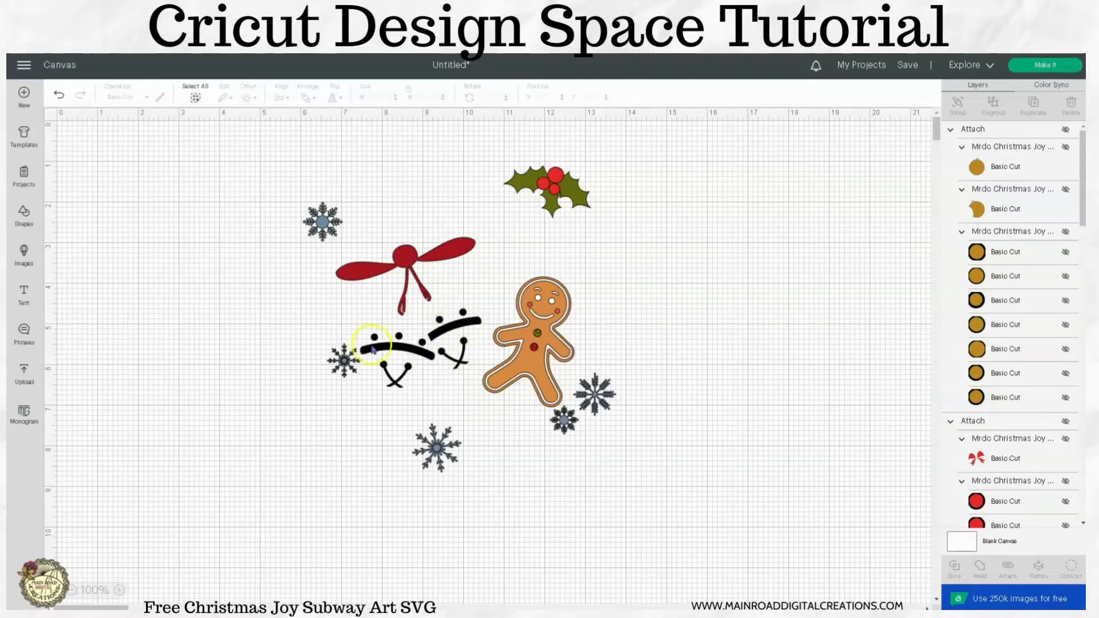
- Duplicate the gingerbread man, place the copy in the empty area beside the design and ungroup it
{"action": "left_click", "coordinate": [515, 335]}
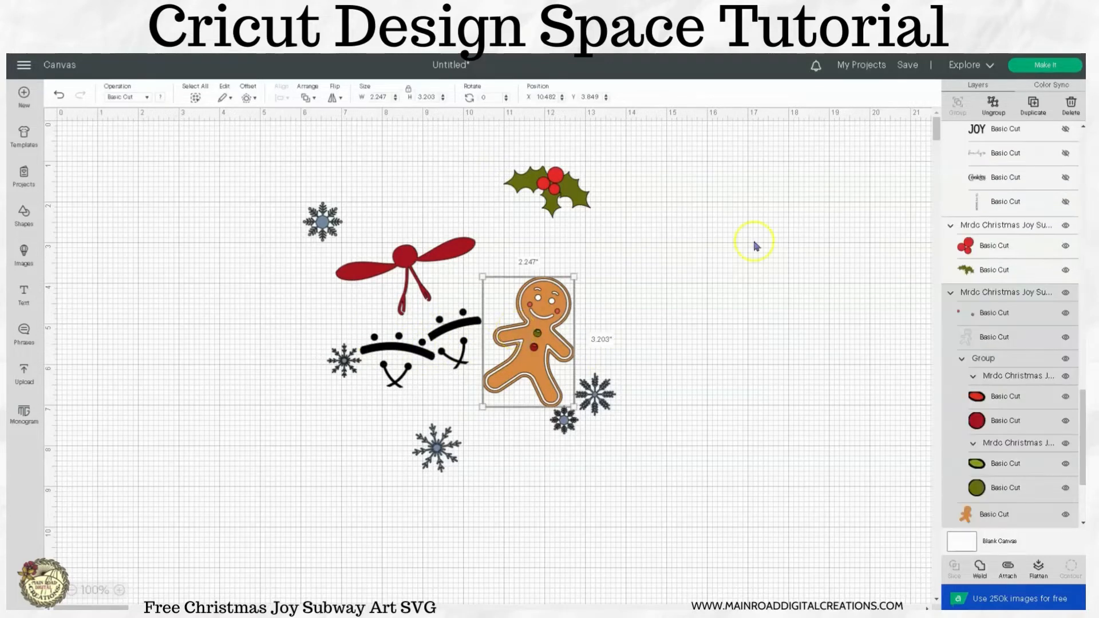
{"action": "left_click", "coordinate": [1033, 106]}
{"action": "left_click_drag", "start_coordinate": [122, 205], "coordinate": [808, 287]}
{"action": "left_click", "coordinate": [993, 107]}
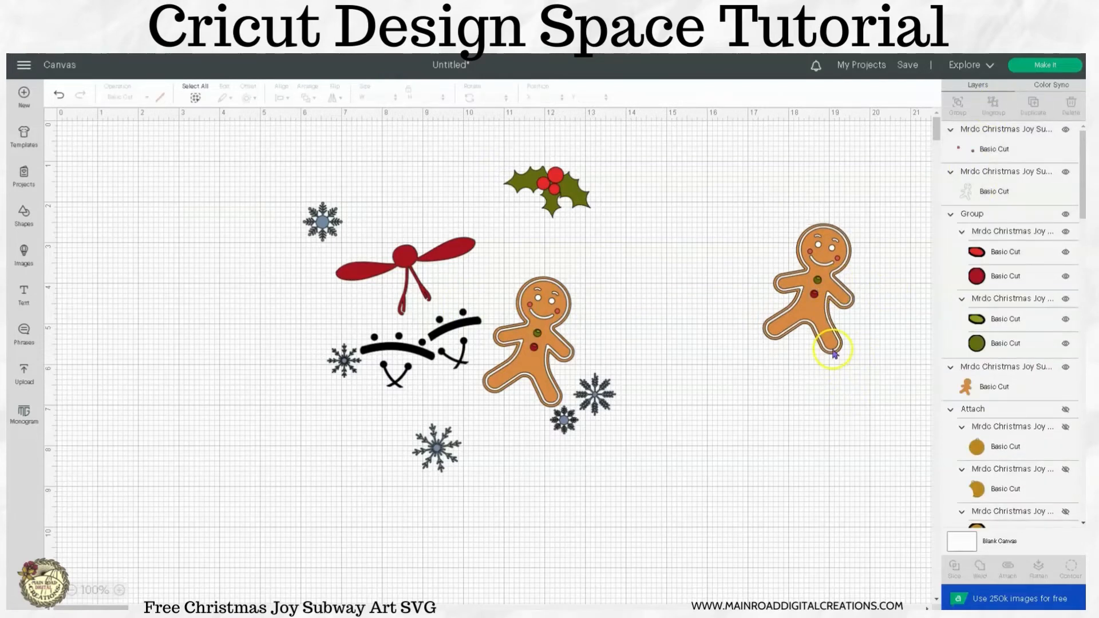
- Pull the white icing layer off the gingerbread copy and set it back over the brown body
{"action": "left_click_drag", "start_coordinate": [829, 351], "coordinate": [807, 459]}
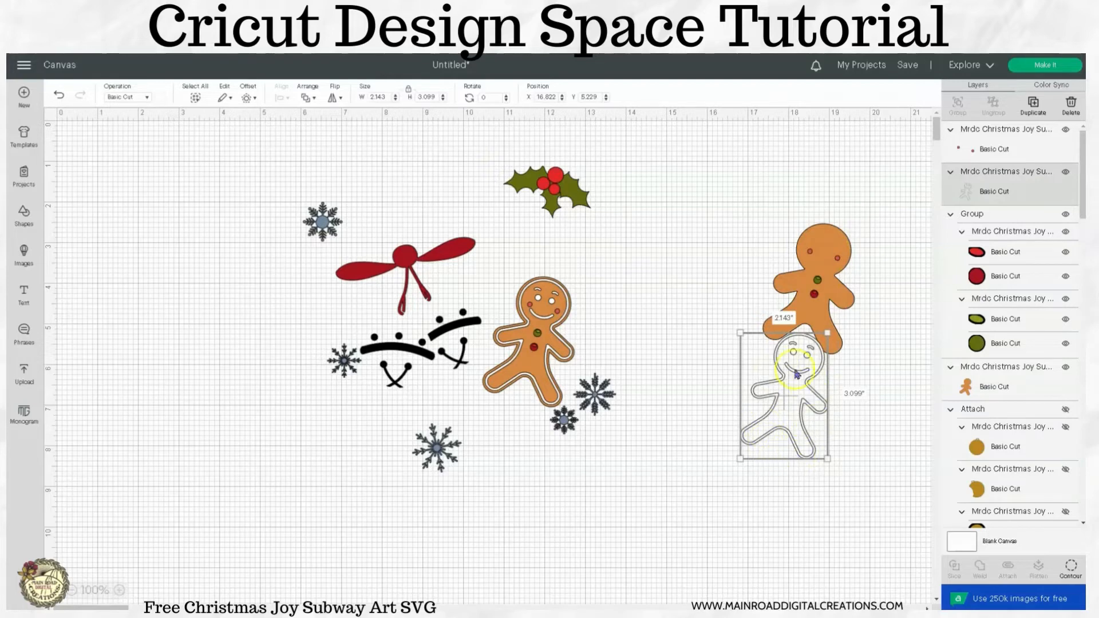
{"action": "left_click_drag", "start_coordinate": [817, 397], "coordinate": [852, 299]}
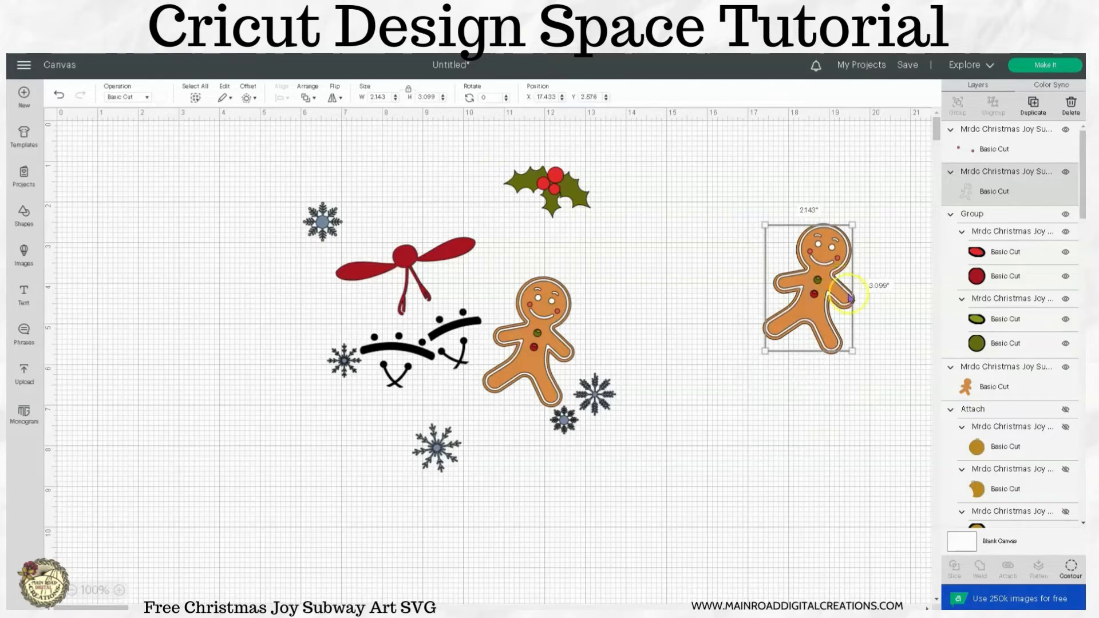
{"action": "left_click", "coordinate": [841, 186]}
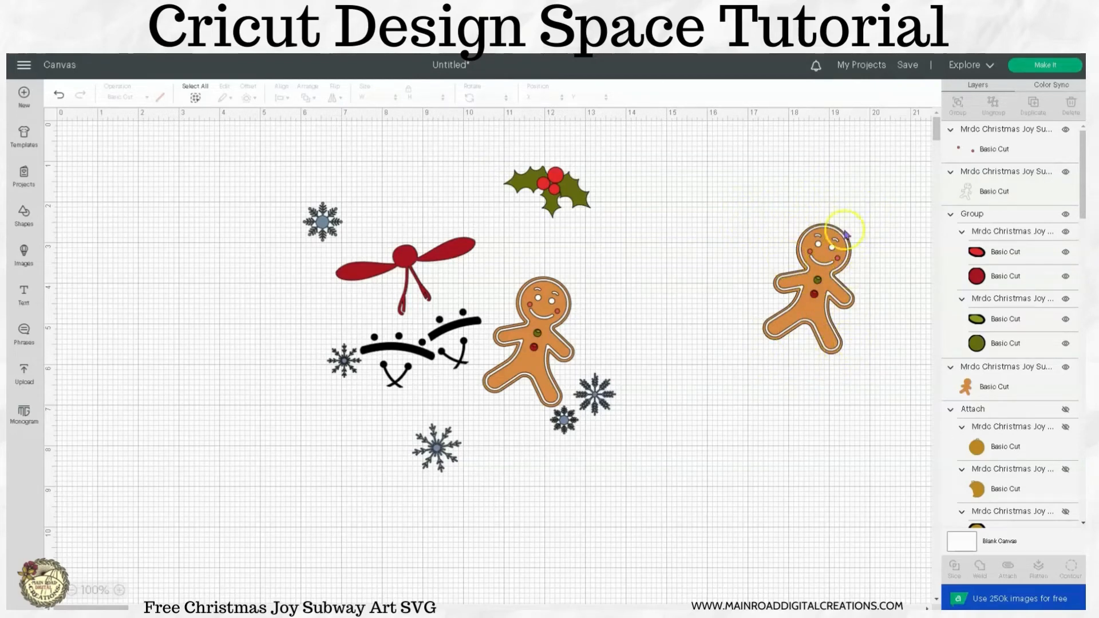
{"action": "left_click", "coordinate": [842, 352]}
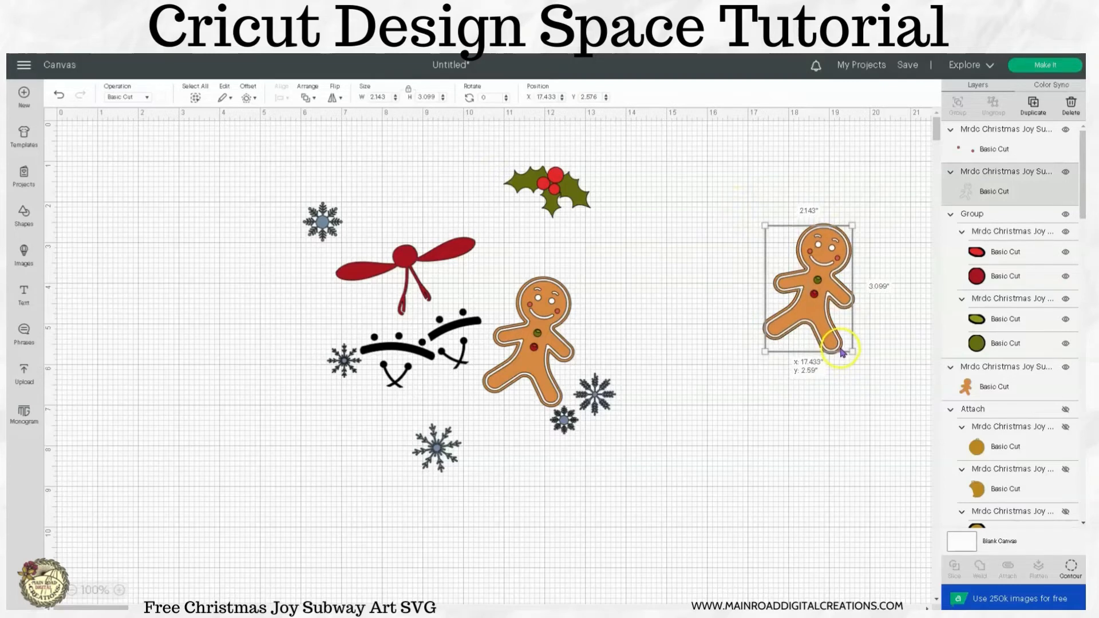
- Duplicate the ungrouped gingerbread copy and delete both copies, keeping only the original gingerbread man
{"action": "left_click_drag", "start_coordinate": [867, 409], "coordinate": [757, 218]}
{"action": "left_click", "coordinate": [1034, 110]}
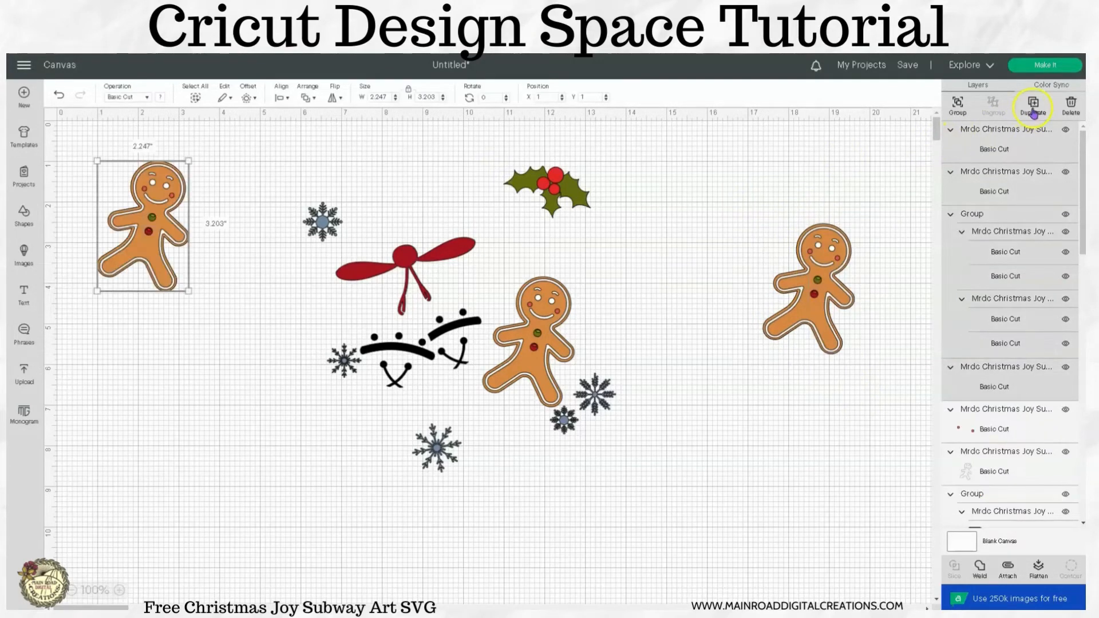
{"action": "left_click", "coordinate": [1071, 113]}
{"action": "left_click_drag", "start_coordinate": [853, 386], "coordinate": [778, 199]}
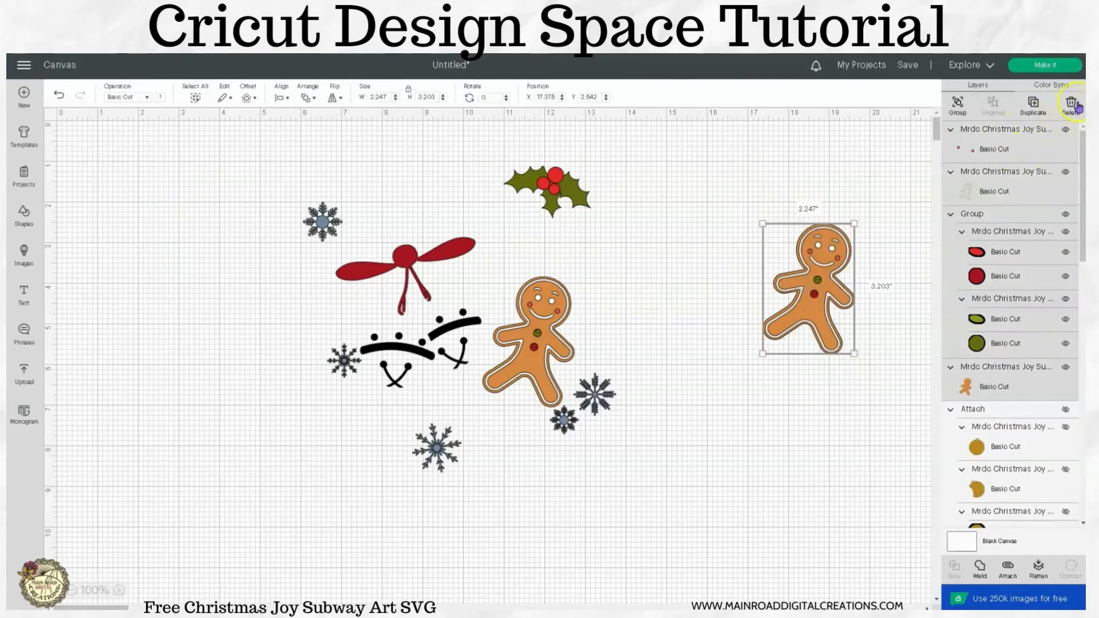
{"action": "left_click", "coordinate": [1071, 106]}
- Make a fresh duplicate of the original gingerbread man, place it in the empty canvas area and ungroup it
{"action": "left_click", "coordinate": [515, 326]}
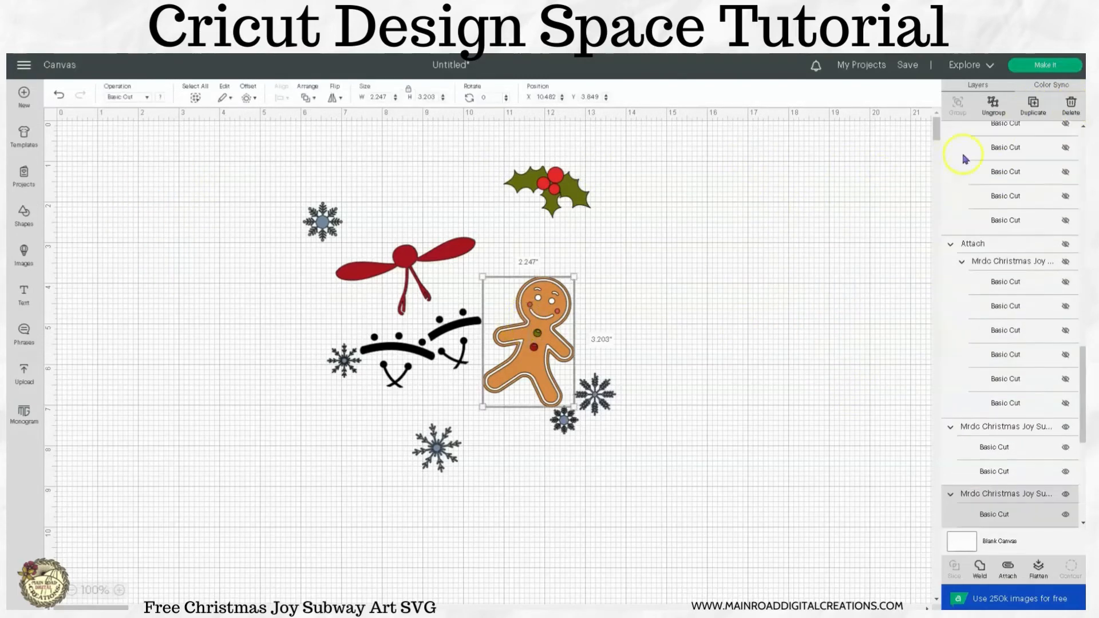
{"action": "left_click", "coordinate": [1034, 110]}
{"action": "left_click_drag", "start_coordinate": [166, 234], "coordinate": [783, 253]}
{"action": "left_click", "coordinate": [993, 105]}
{"action": "left_click", "coordinate": [859, 321]}
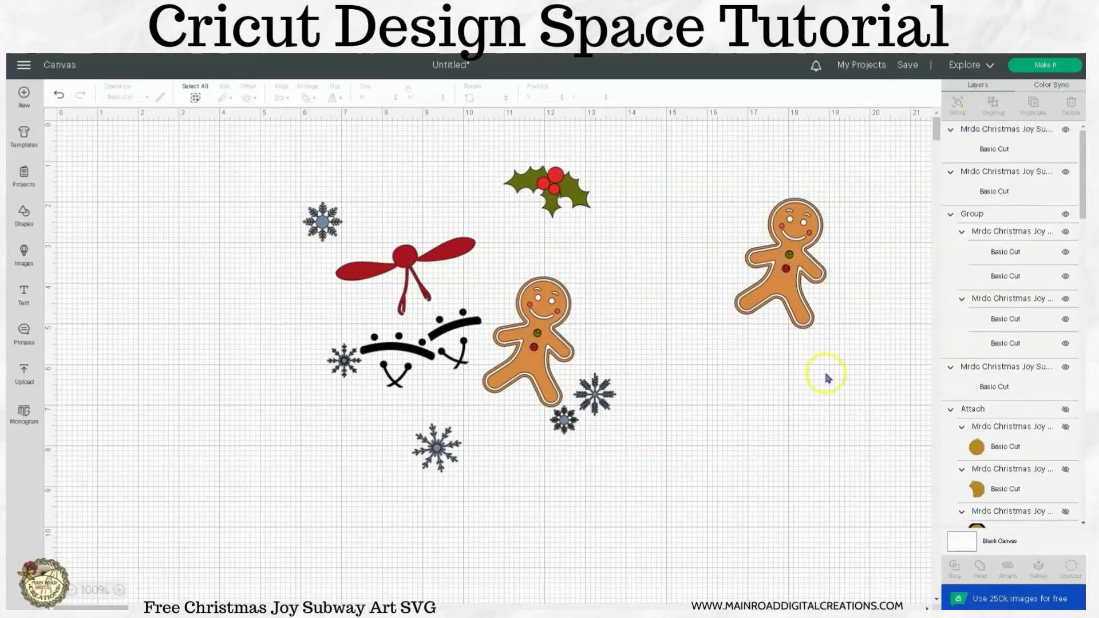
- Slice the white icing layer out of the brown body on the gingerbread copy
{"action": "left_click", "coordinate": [966, 191]}
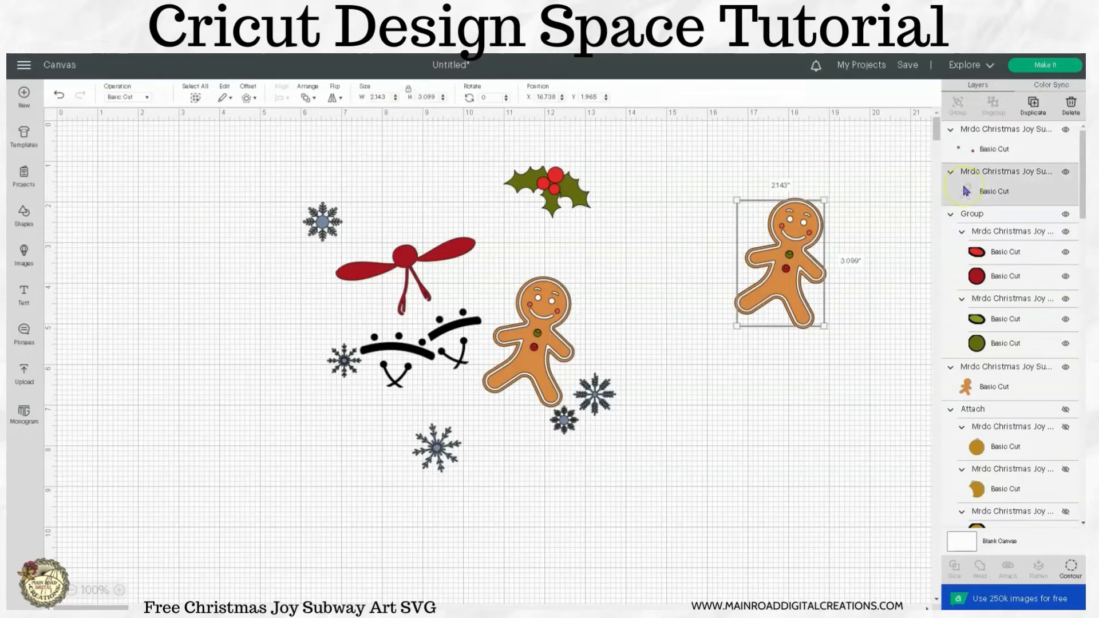
{"action": "left_click", "coordinate": [965, 388], "text": "shift"}
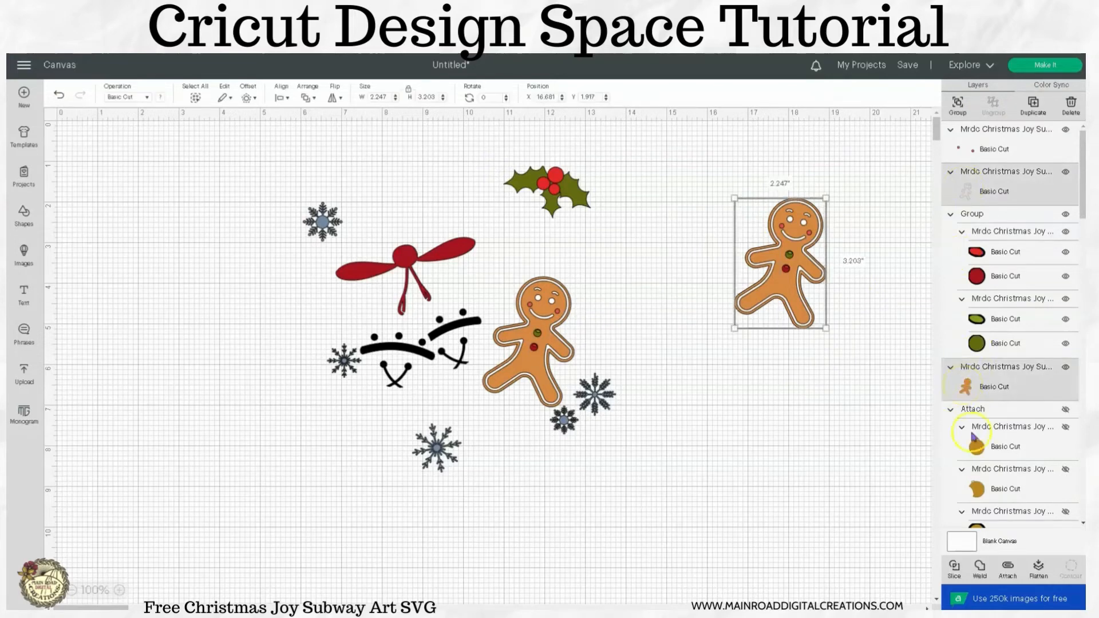
{"action": "left_click", "coordinate": [954, 572]}
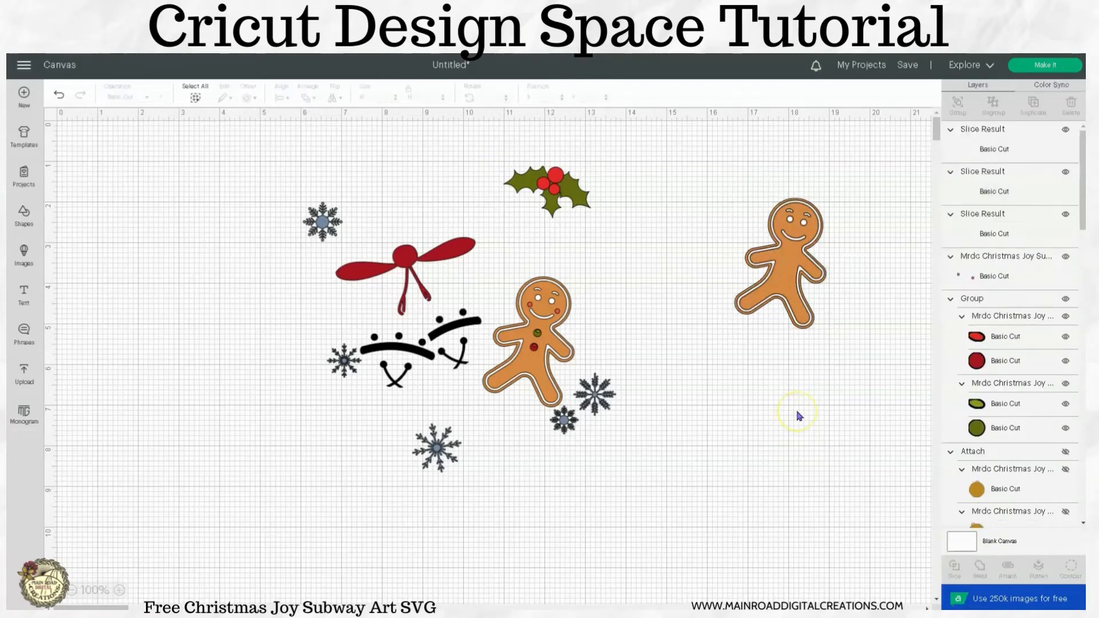
- Pull the topmost icing slice result off the gingerbread copy and delete both leftover white icing pieces
{"action": "left_click", "coordinate": [820, 286]}
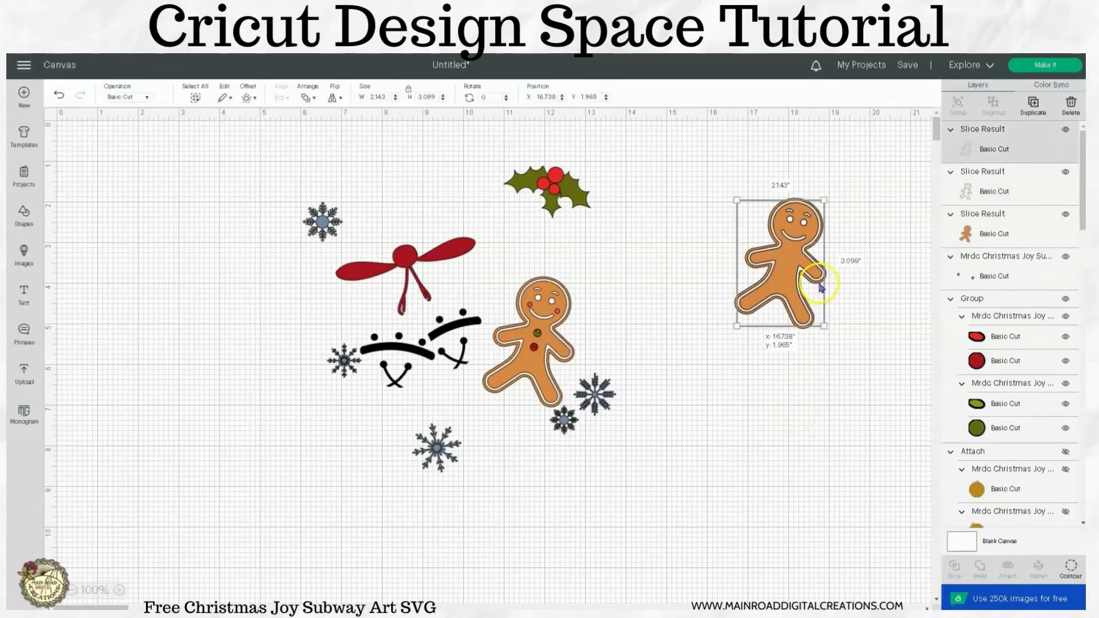
{"action": "left_click_drag", "start_coordinate": [820, 286], "coordinate": [884, 382]}
{"action": "left_click", "coordinate": [1070, 104]}
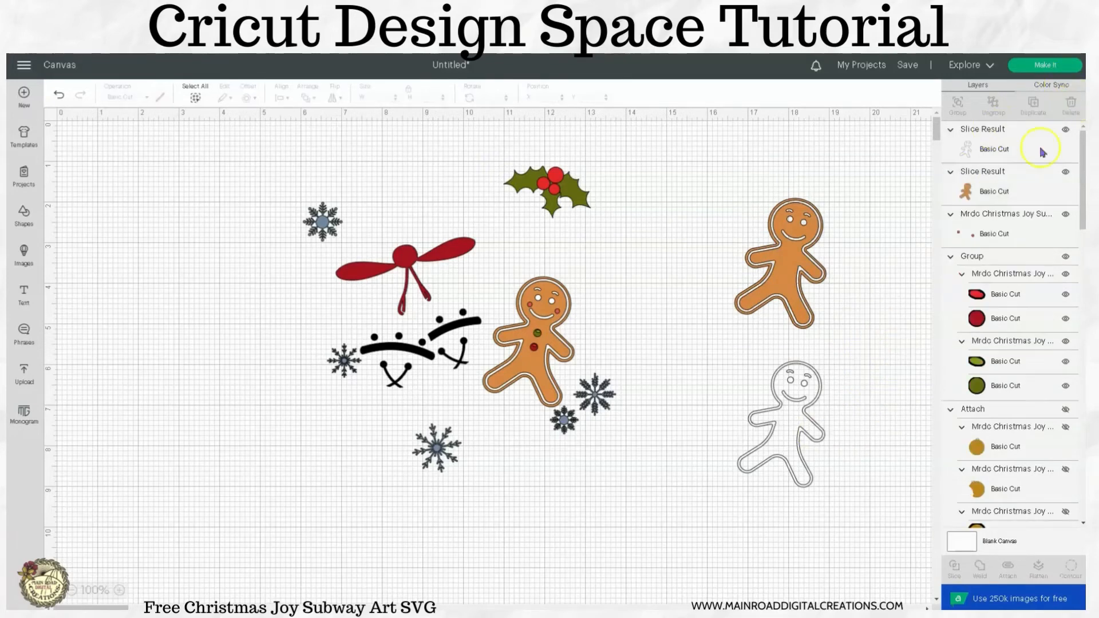
{"action": "left_click", "coordinate": [816, 373]}
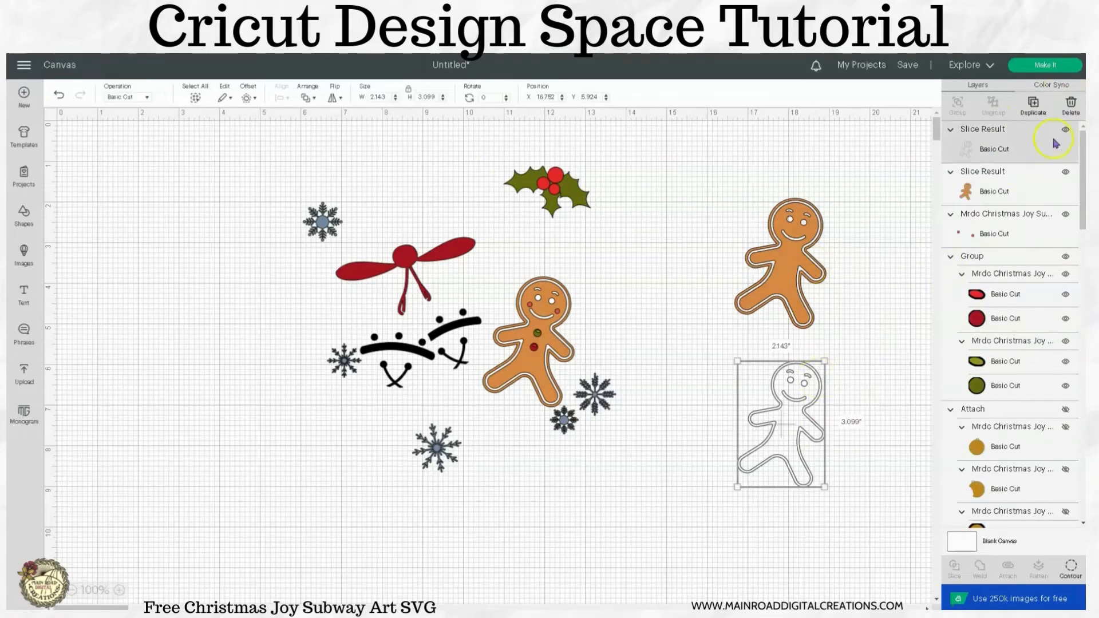
{"action": "left_click", "coordinate": [1072, 105]}
- Send the sliced brown body behind the cheeks and buttons, pull it away to inspect the cutouts, and set it back under them
{"action": "left_click", "coordinate": [797, 269]}
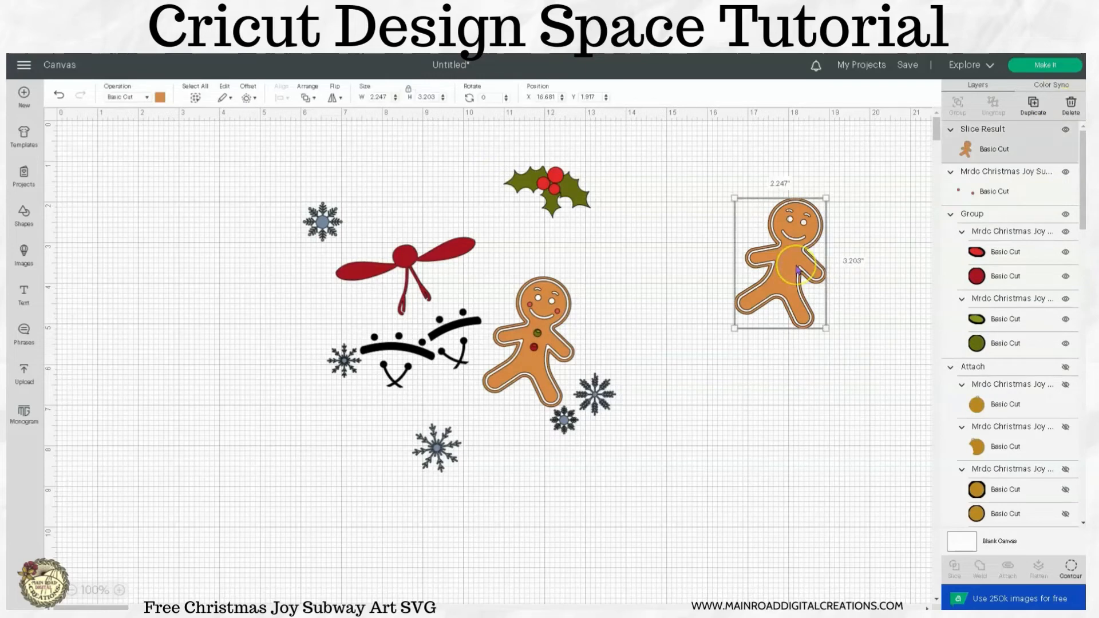
{"action": "right_click", "coordinate": [797, 269]}
{"action": "left_click", "coordinate": [824, 449]}
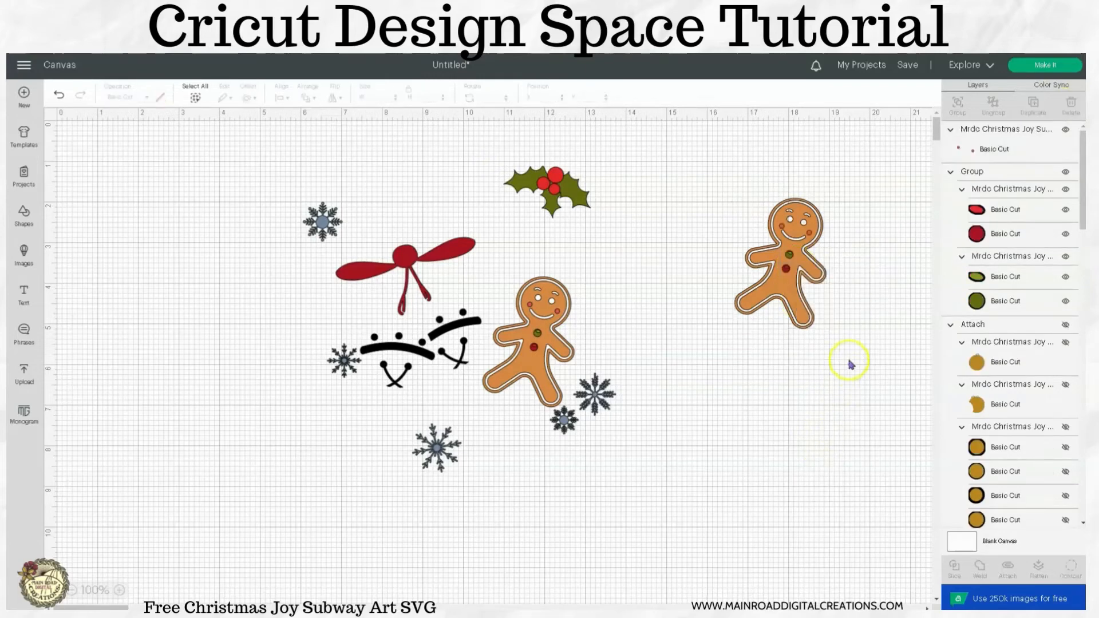
{"action": "left_click", "coordinate": [814, 272]}
{"action": "left_click_drag", "start_coordinate": [813, 272], "coordinate": [799, 403]}
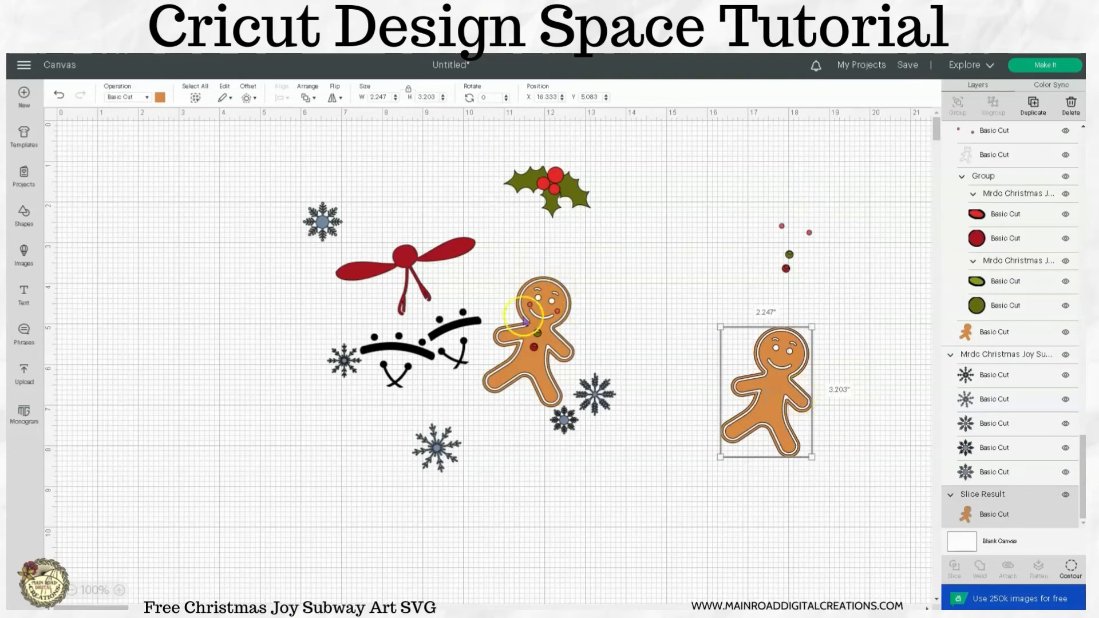
{"action": "left_click_drag", "start_coordinate": [772, 425], "coordinate": [784, 294]}
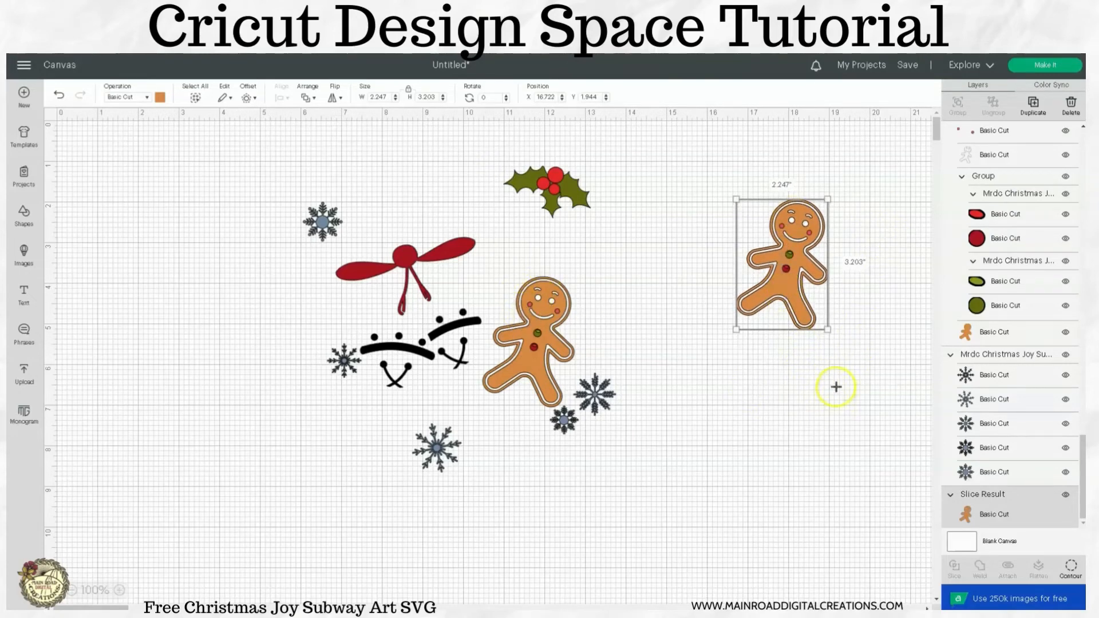
- Delete the whole gingerbread copy beside the design, including its cheeks and buttons
{"action": "left_click_drag", "start_coordinate": [836, 387], "coordinate": [738, 197]}
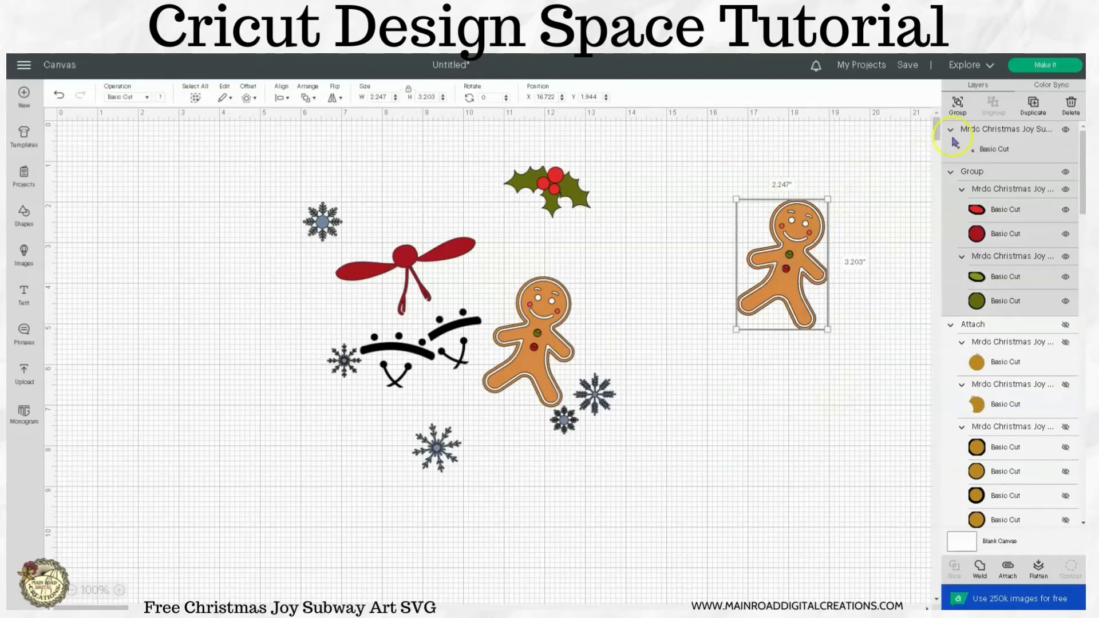
{"action": "left_click", "coordinate": [1071, 107]}
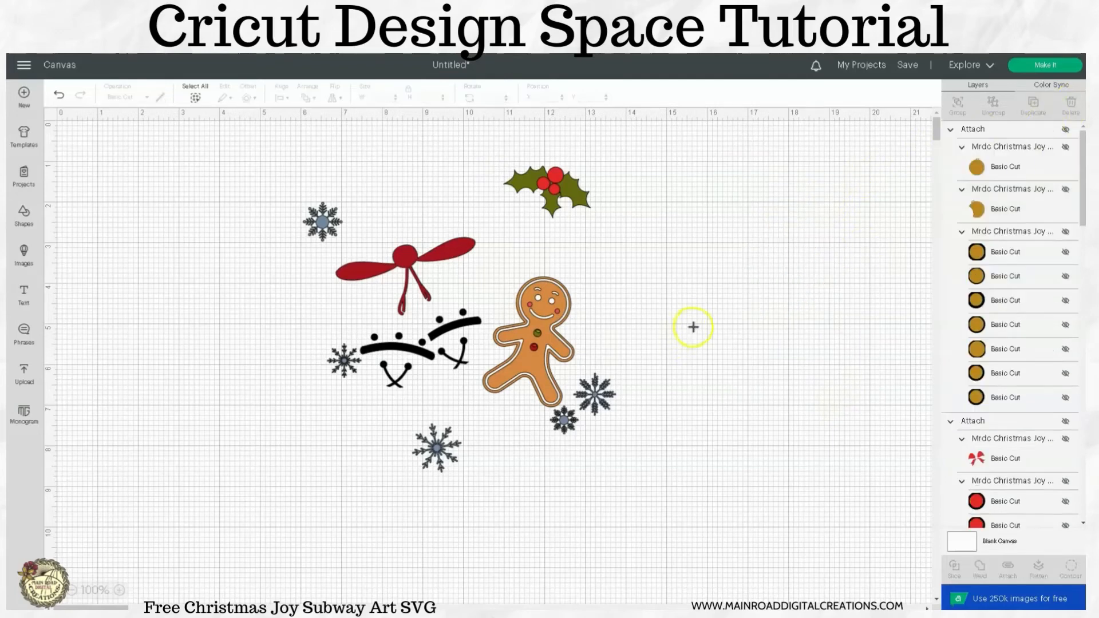
- Attach the five blue-gray snowflakes so they keep their positions for cutting
{"action": "left_click", "coordinate": [602, 417]}
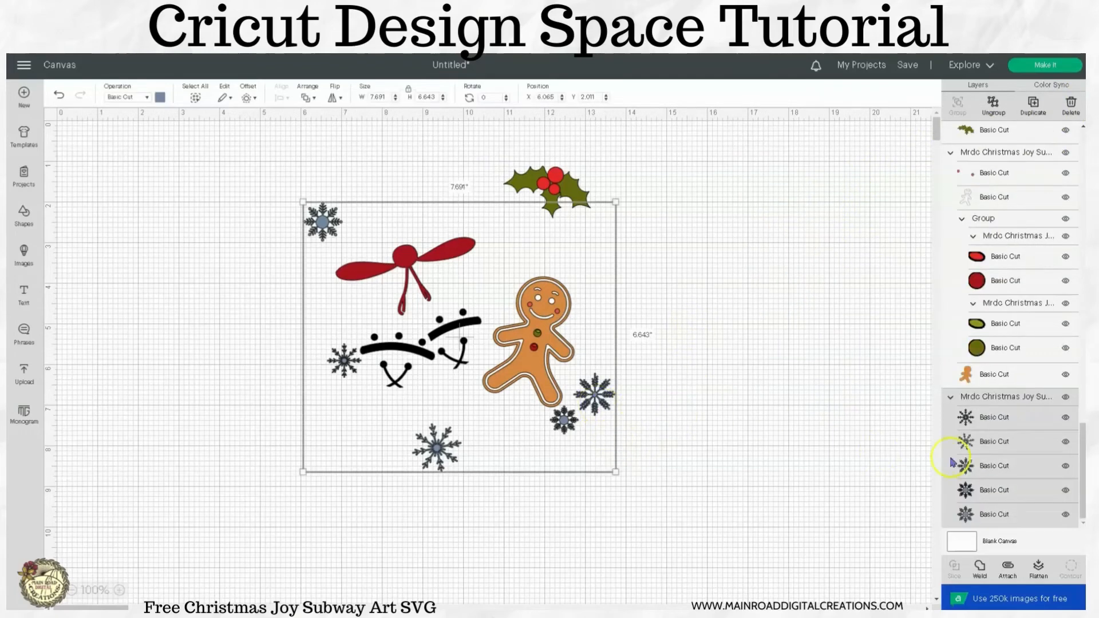
{"action": "left_click", "coordinate": [1013, 573]}
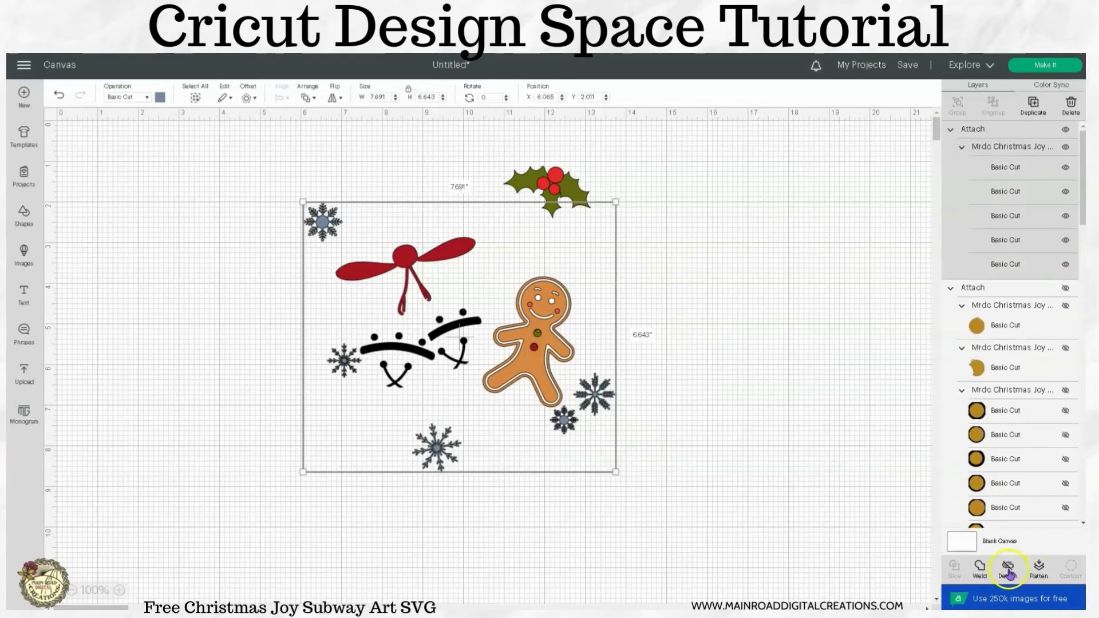
{"action": "left_click", "coordinate": [737, 446]}
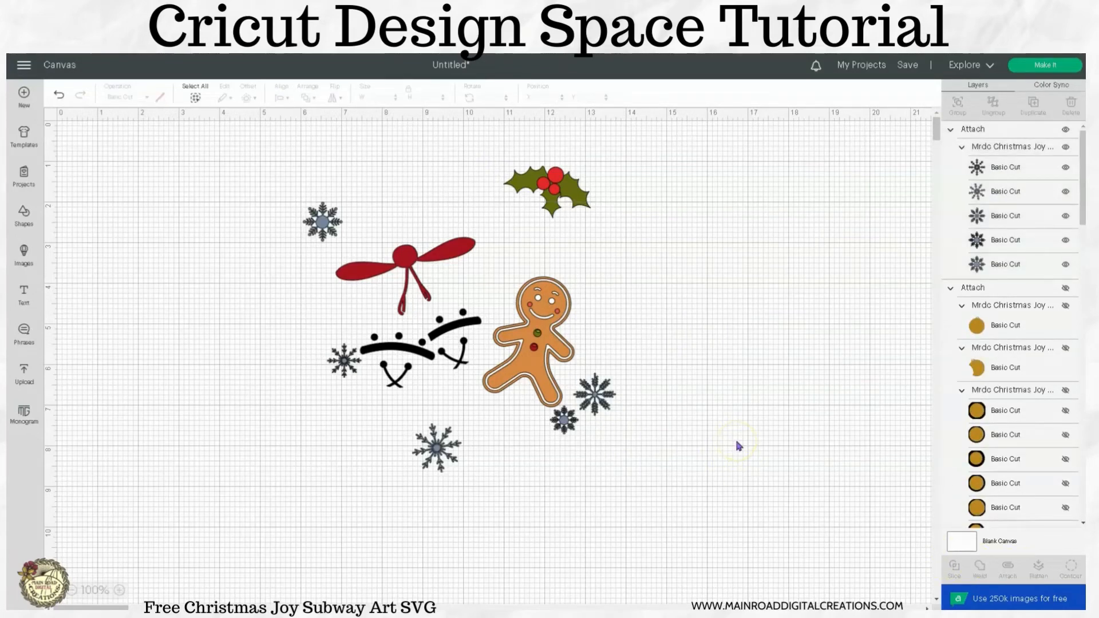
- Attach the two black detail layers of the jingle bells to each other
{"action": "left_click", "coordinate": [453, 375]}
{"action": "scroll", "coordinate": [976, 438], "scroll_direction": "down", "scroll_amount": 5}
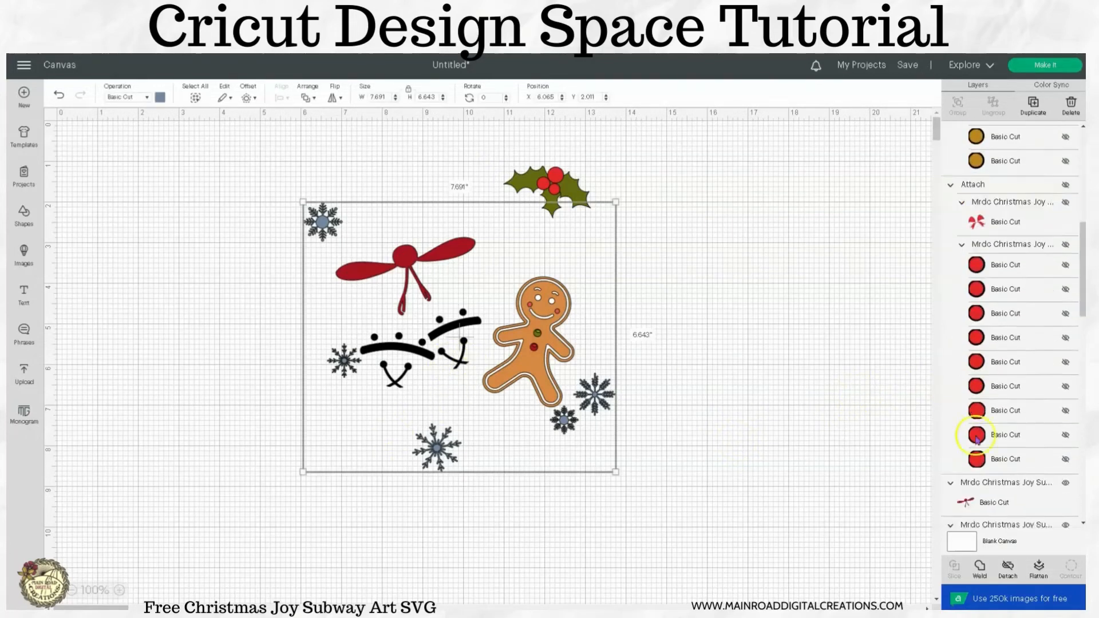
{"action": "scroll", "coordinate": [977, 438], "scroll_direction": "down", "scroll_amount": 5}
{"action": "left_click", "coordinate": [995, 264]}
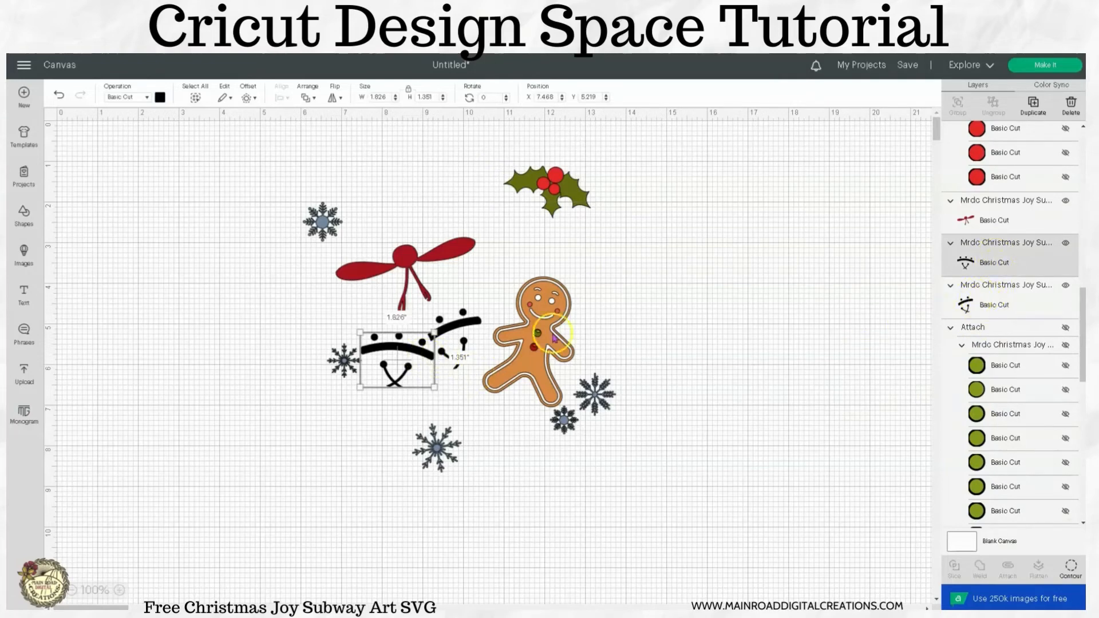
{"action": "left_click", "coordinate": [968, 303], "text": "shift"}
{"action": "left_click", "coordinate": [1009, 573]}
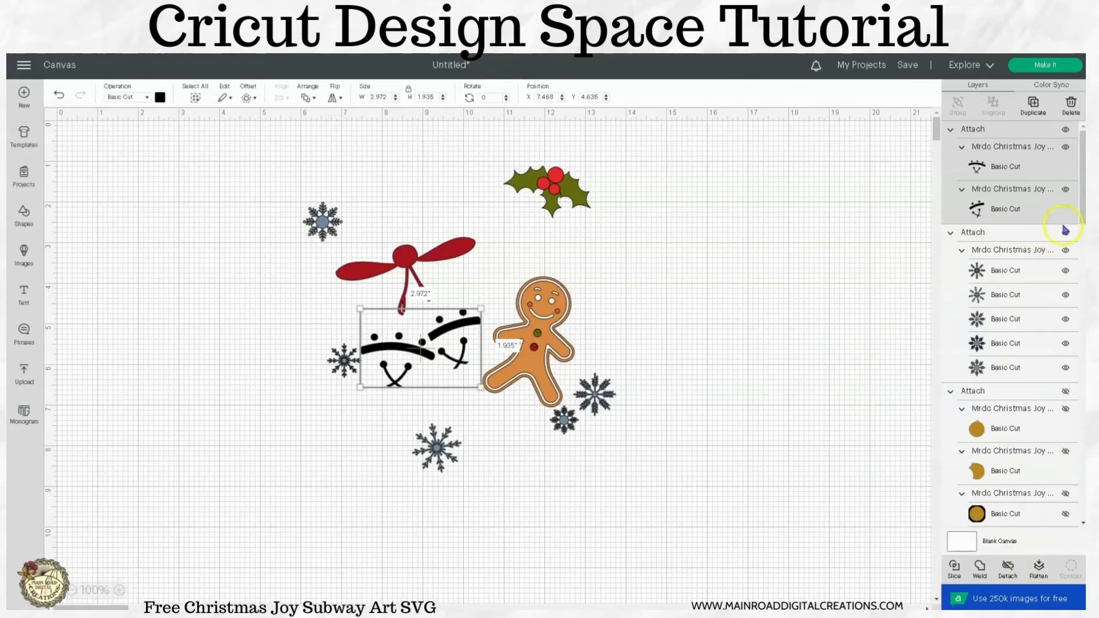
- Unhide the attached gold bells and dots and the attached red bow and dots
{"action": "left_click", "coordinate": [1065, 393]}
{"action": "scroll", "coordinate": [1063, 395], "scroll_direction": "down", "scroll_amount": 3}
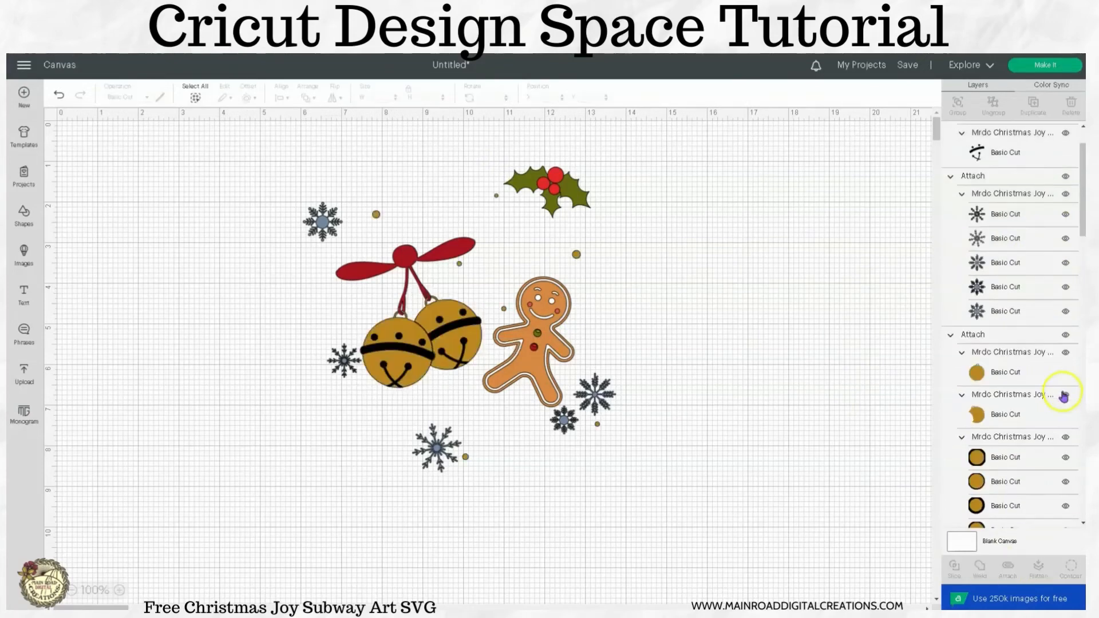
{"action": "scroll", "coordinate": [1071, 337], "scroll_direction": "down", "scroll_amount": 3}
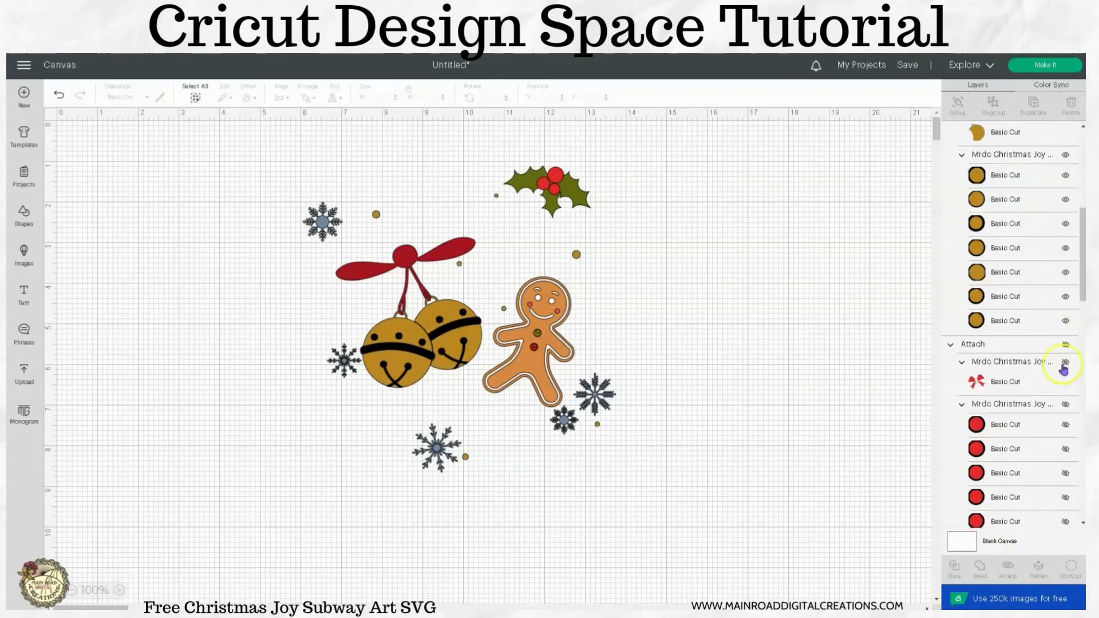
{"action": "left_click", "coordinate": [1067, 347]}
{"action": "scroll", "coordinate": [1068, 360], "scroll_direction": "down", "scroll_amount": 5}
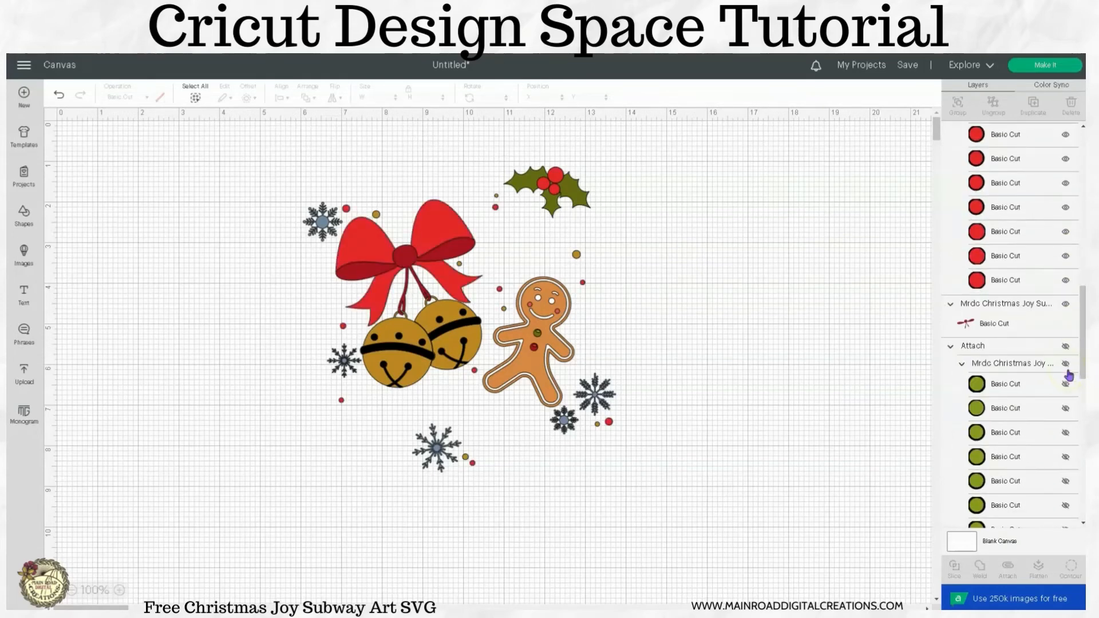
- Unhide the attached green dots and the attached black lettering so the full design shows
{"action": "left_click", "coordinate": [1066, 347]}
{"action": "scroll", "coordinate": [1065, 360], "scroll_direction": "down", "scroll_amount": 5}
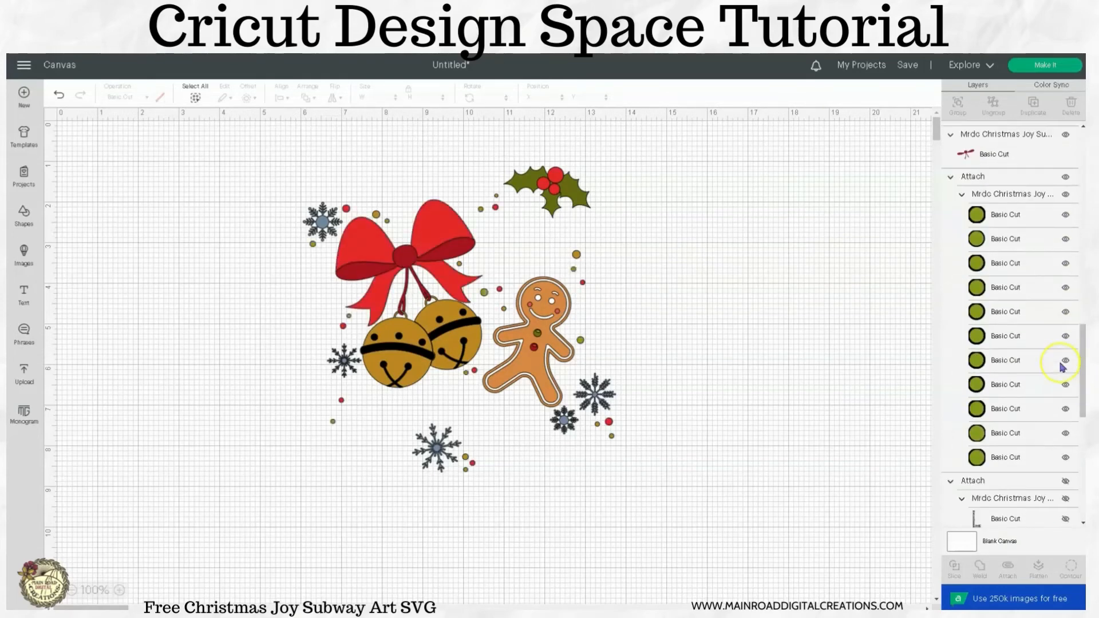
{"action": "left_click", "coordinate": [1061, 371]}
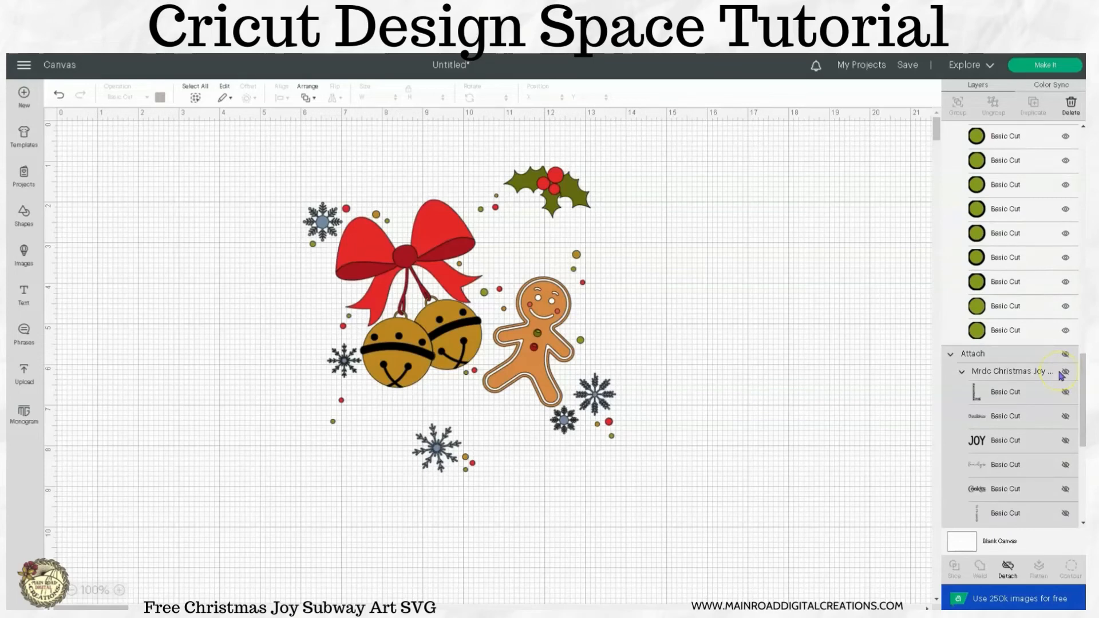
{"action": "left_click", "coordinate": [1066, 356]}
{"action": "scroll", "coordinate": [1058, 377], "scroll_direction": "down", "scroll_amount": 5}
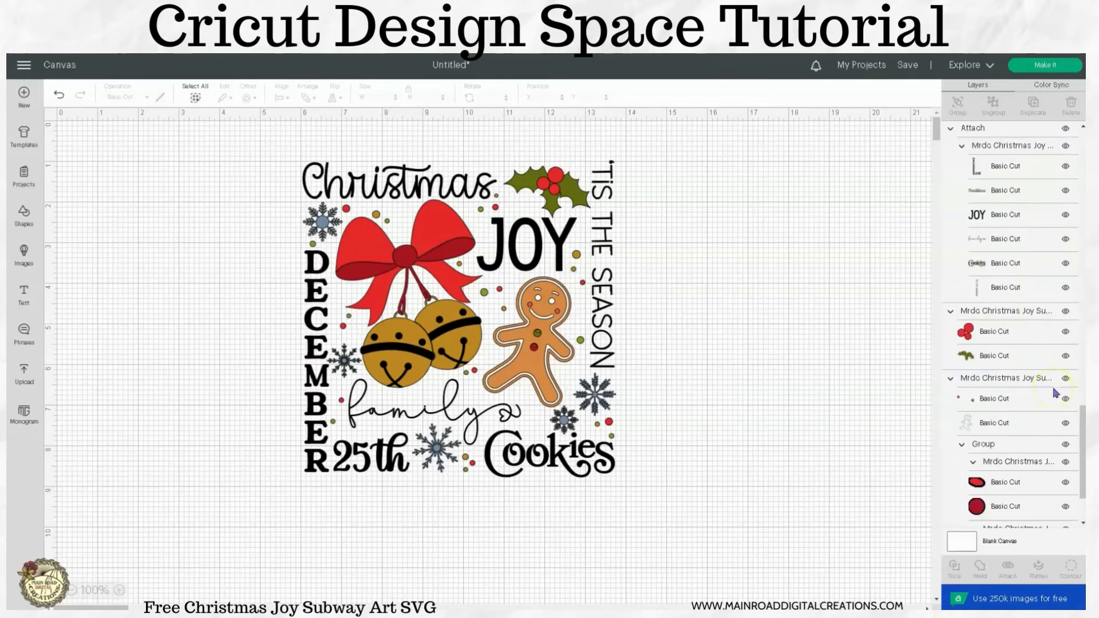
{"action": "scroll", "coordinate": [1056, 392], "scroll_direction": "down", "scroll_amount": 3}
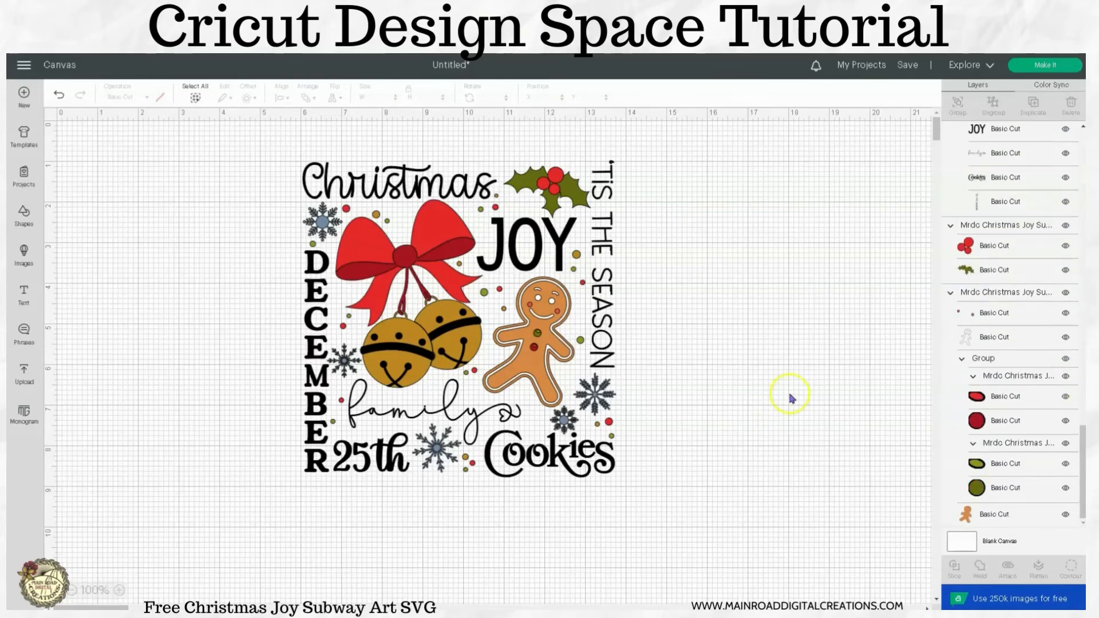
- Send the project to mat preparation and examine how the pieces are laid out on the different color mats
{"action": "left_click", "coordinate": [1043, 65]}
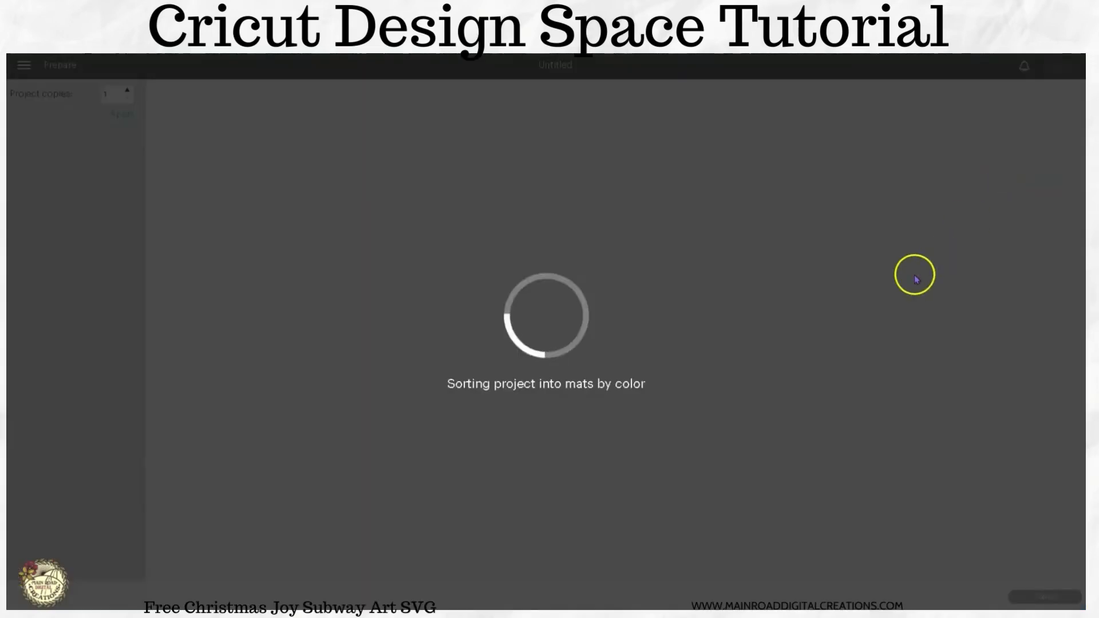
{"action": "left_click", "coordinate": [31, 372]}
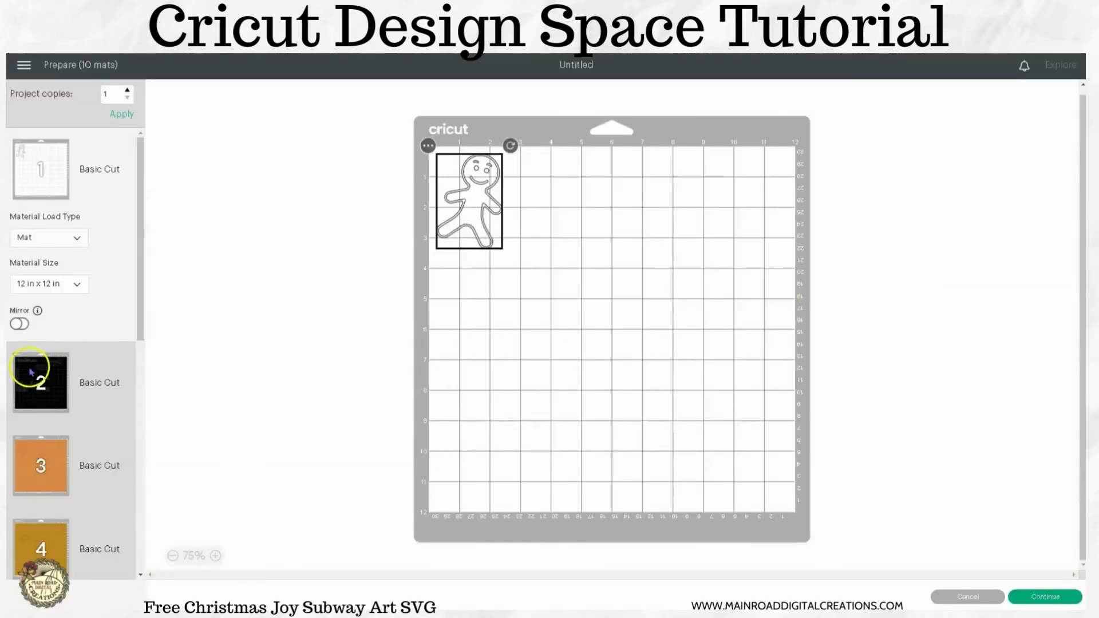
{"action": "left_click", "coordinate": [57, 453]}
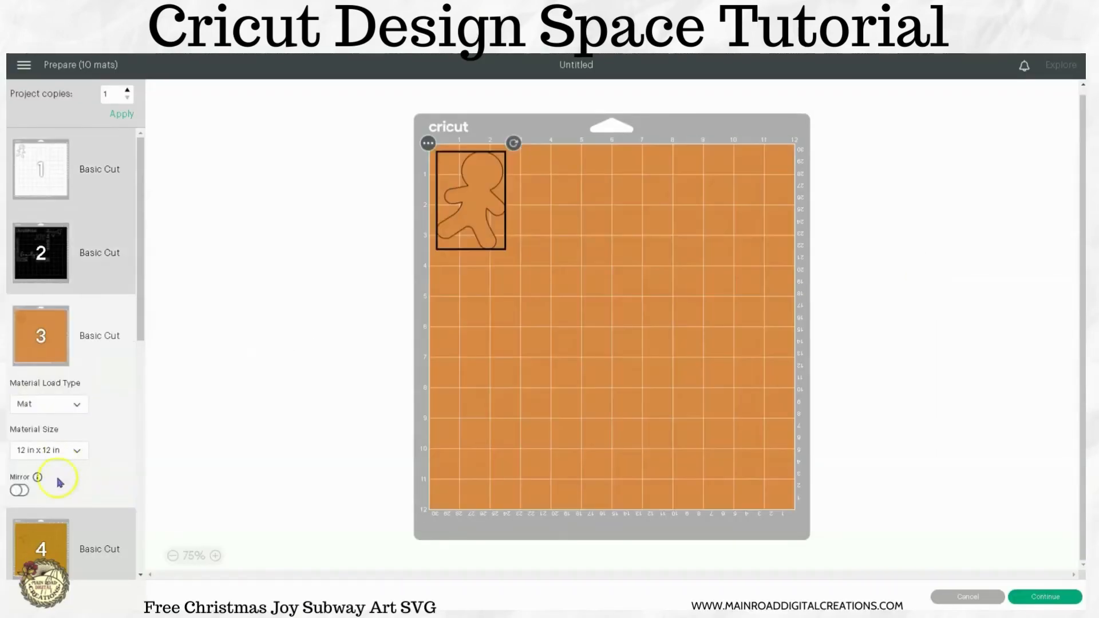
{"action": "left_click", "coordinate": [61, 538]}
{"action": "scroll", "coordinate": [63, 493], "scroll_direction": "down", "scroll_amount": 3}
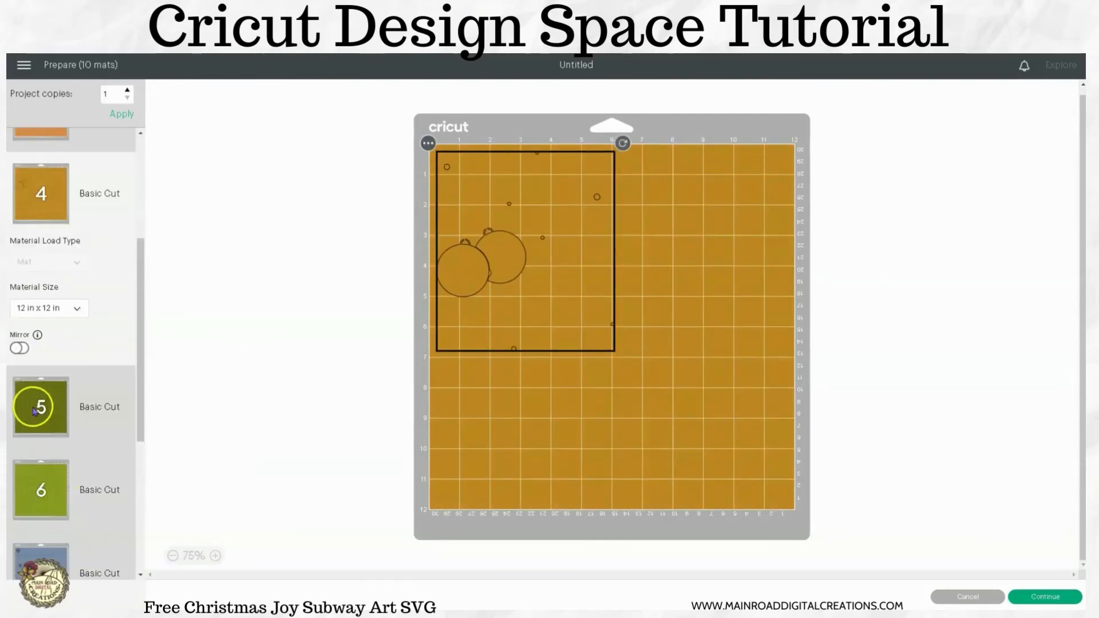
{"action": "left_click", "coordinate": [31, 403]}
{"action": "scroll", "coordinate": [43, 446], "scroll_direction": "down", "scroll_amount": 3}
{"action": "left_click", "coordinate": [35, 388]}
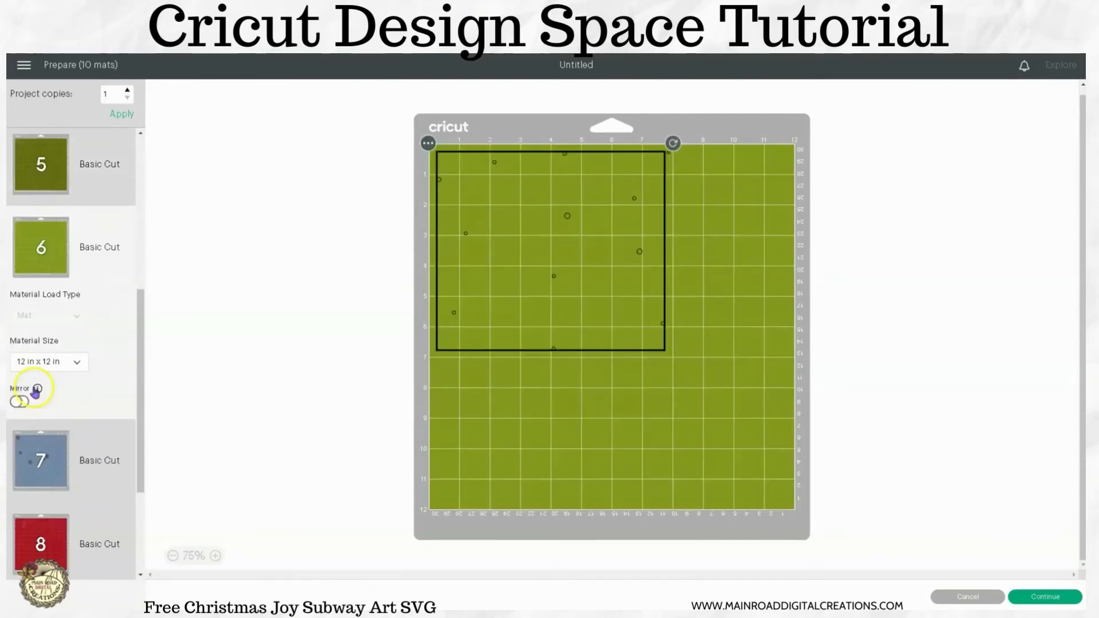
{"action": "scroll", "coordinate": [48, 486], "scroll_direction": "down", "scroll_amount": 3}
{"action": "left_click", "coordinate": [38, 436]}
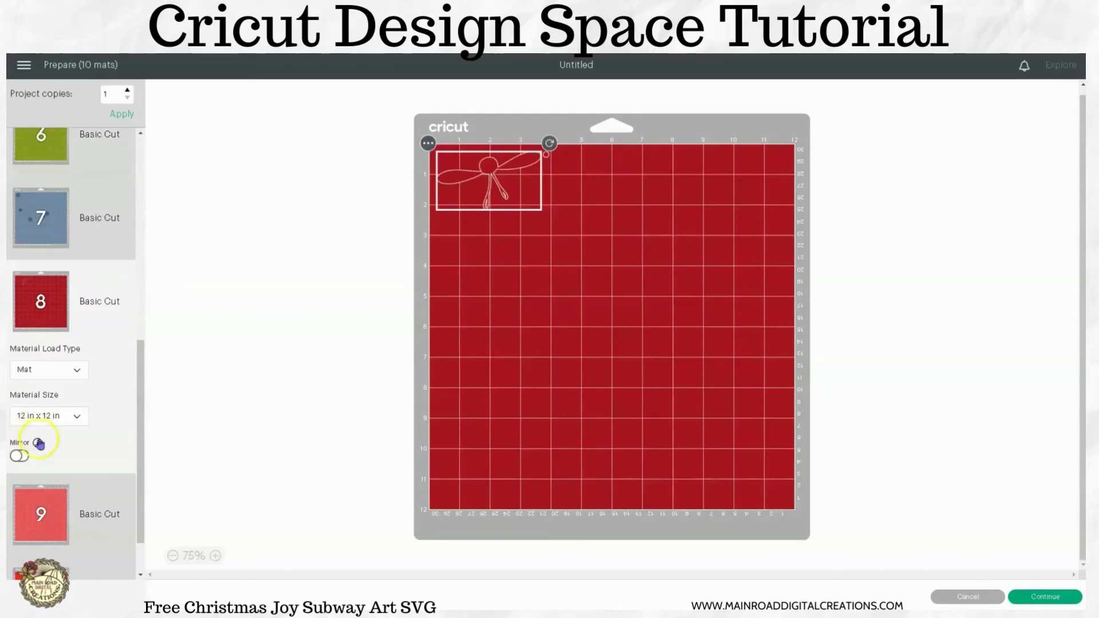
{"action": "scroll", "coordinate": [37, 441], "scroll_direction": "down", "scroll_amount": 2}
{"action": "left_click", "coordinate": [42, 444]}
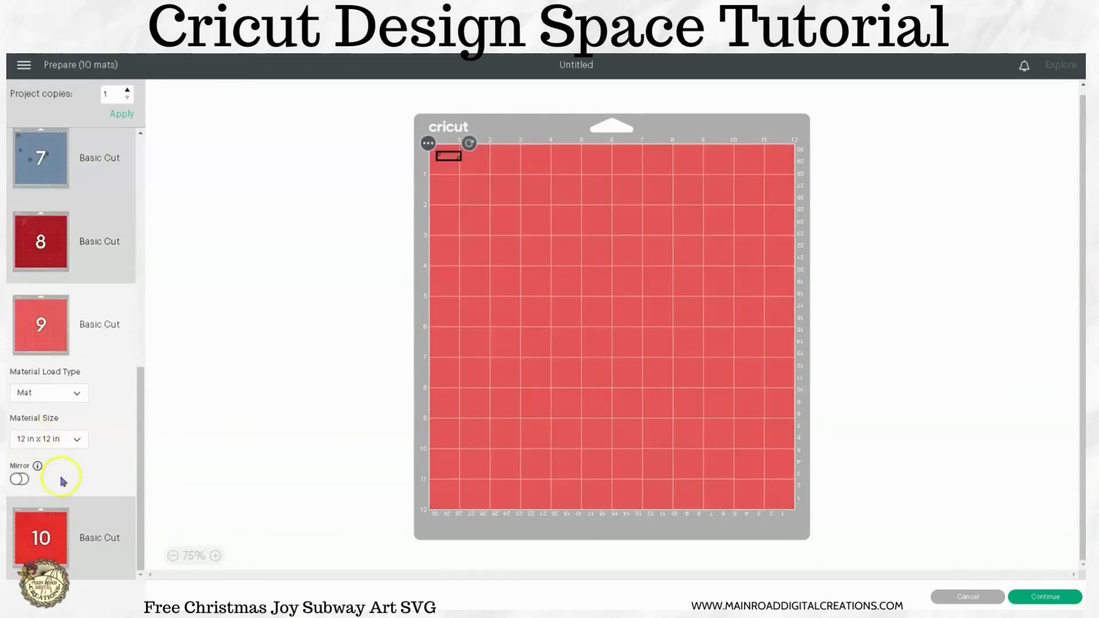
{"action": "left_click", "coordinate": [41, 529]}
{"action": "scroll", "coordinate": [34, 440], "scroll_direction": "up", "scroll_amount": 10}
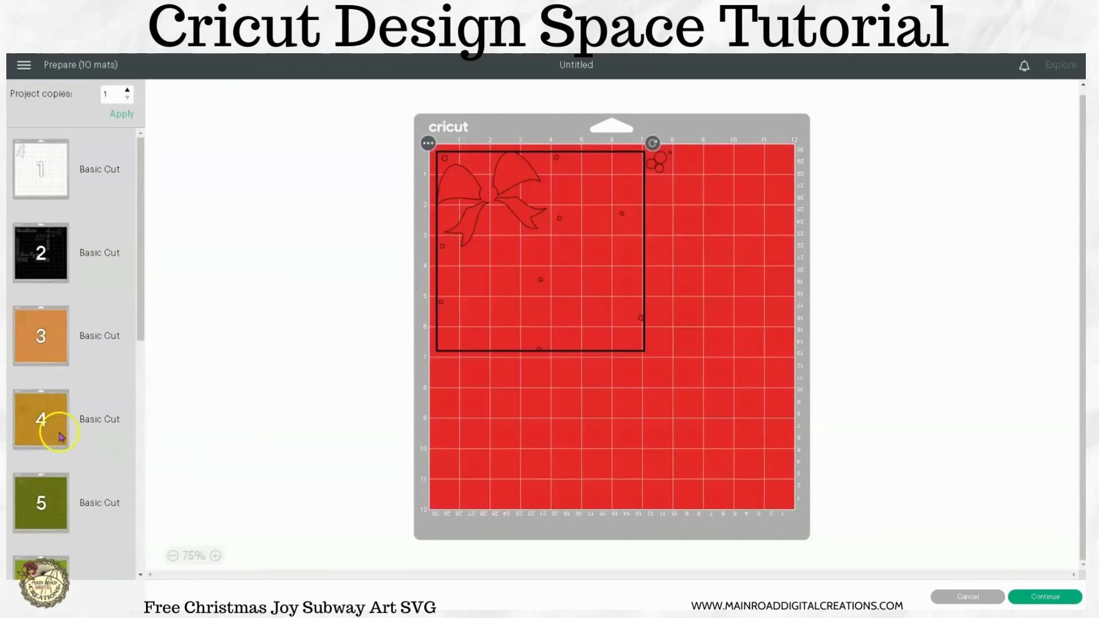
- Place the gingerbread icing in the lower-right corner of the white mat and move it onto the black mat
{"action": "left_click", "coordinate": [52, 178]}
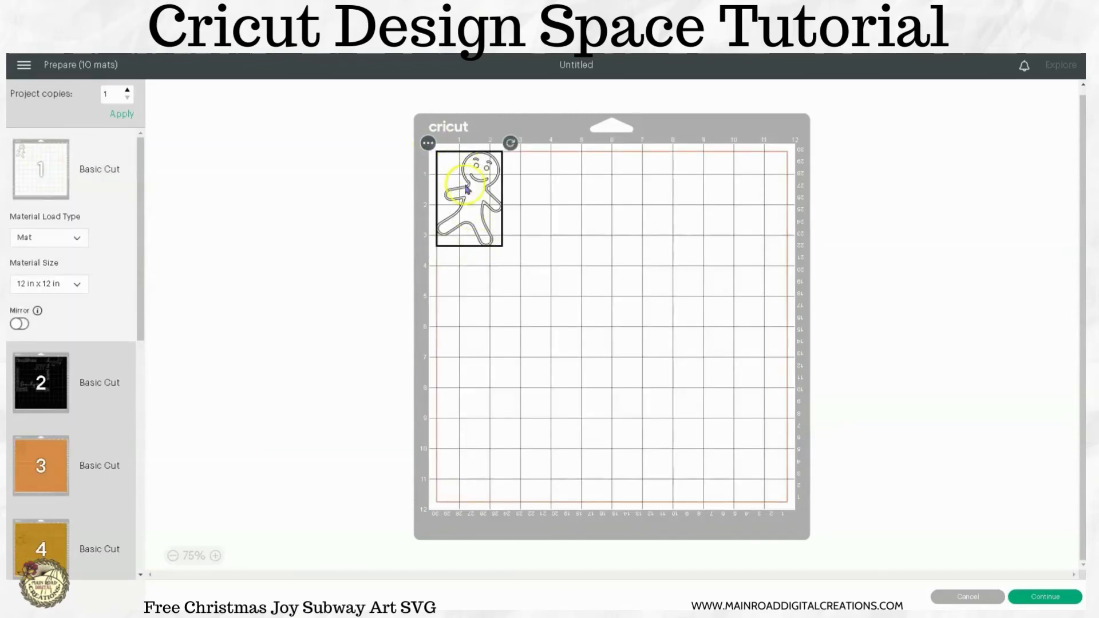
{"action": "left_click_drag", "start_coordinate": [462, 196], "coordinate": [743, 453]}
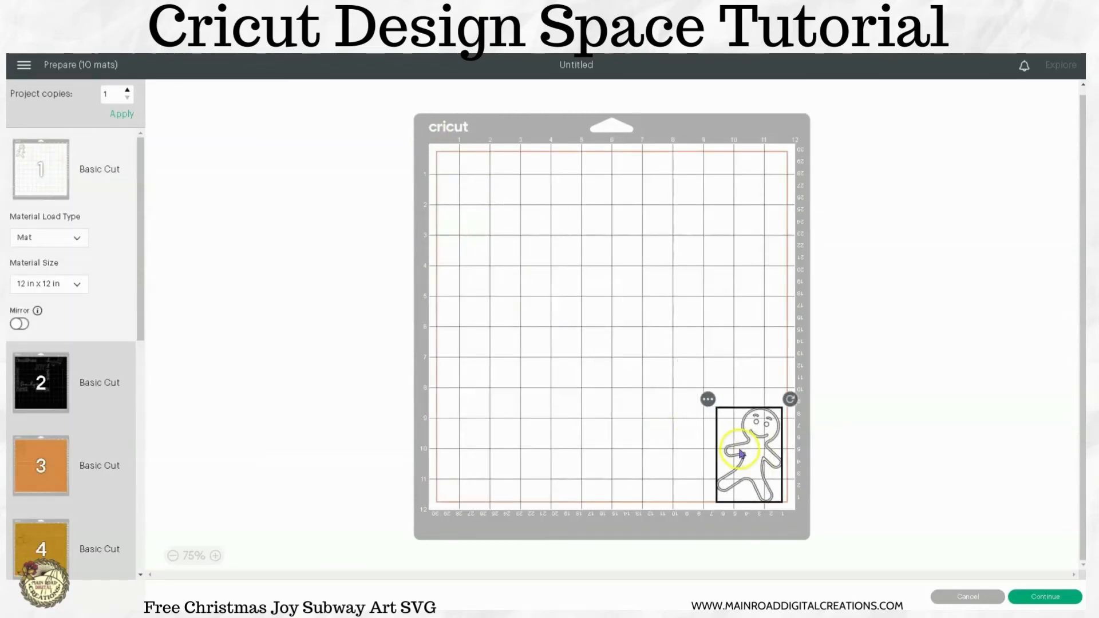
{"action": "left_click", "coordinate": [708, 399]}
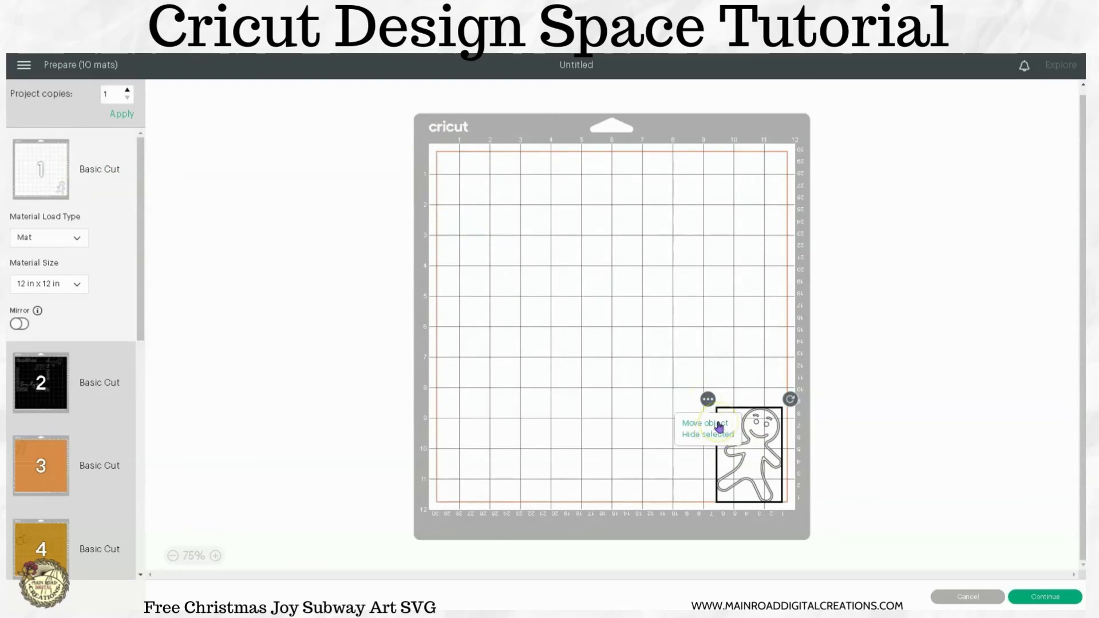
{"action": "left_click", "coordinate": [705, 423]}
{"action": "left_click", "coordinate": [461, 174]}
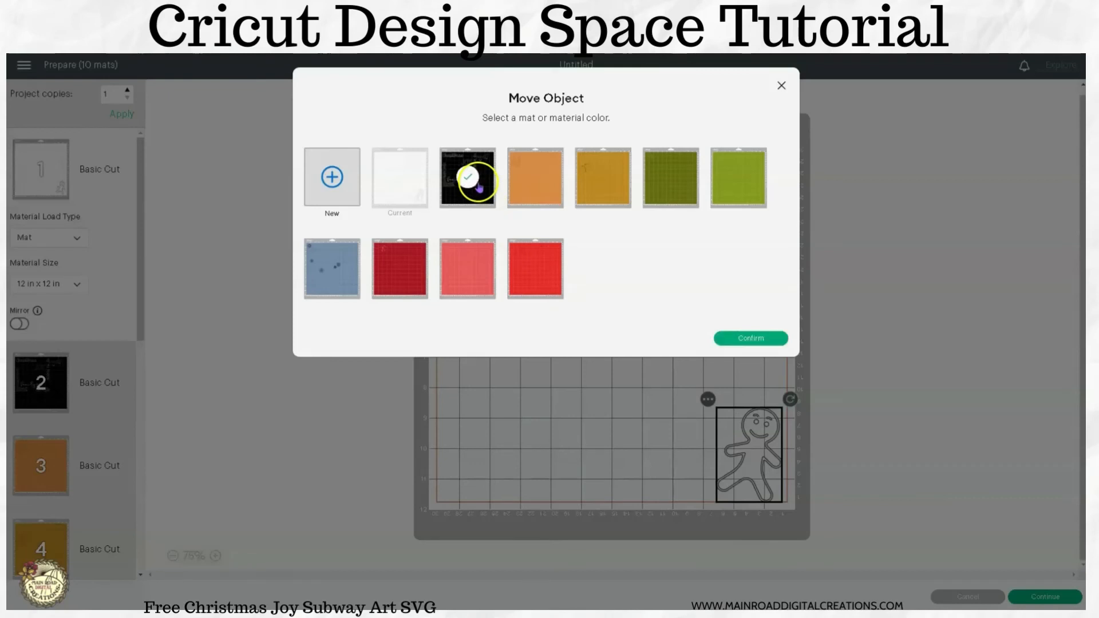
{"action": "left_click", "coordinate": [763, 340]}
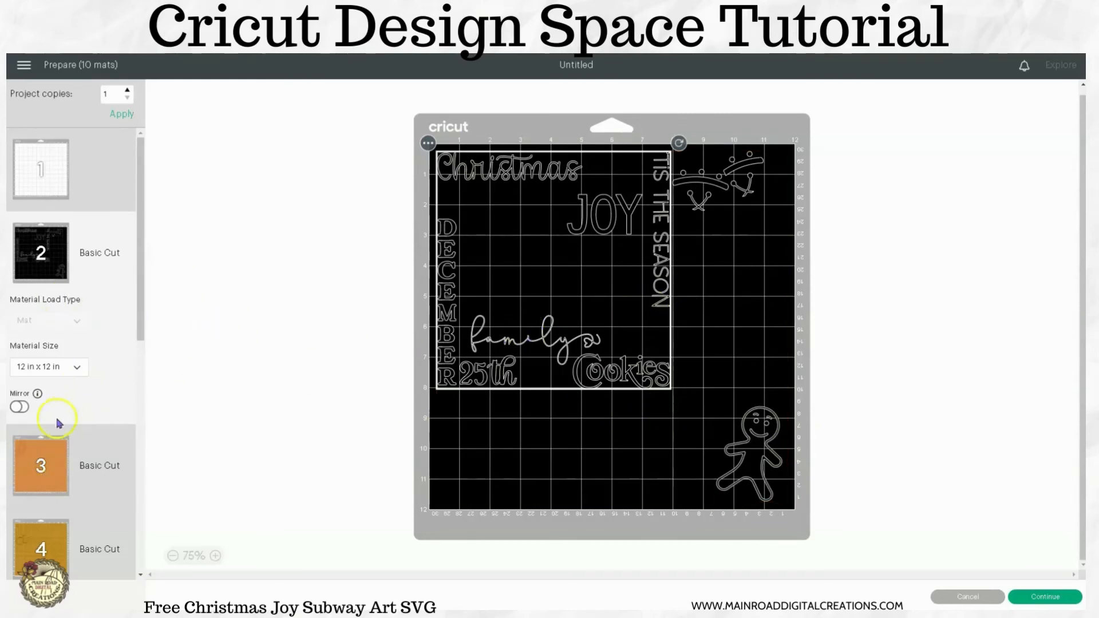
- Turn on mirroring for the black mat and cancel mat preparation to return to the canvas
{"action": "left_click", "coordinate": [21, 407]}
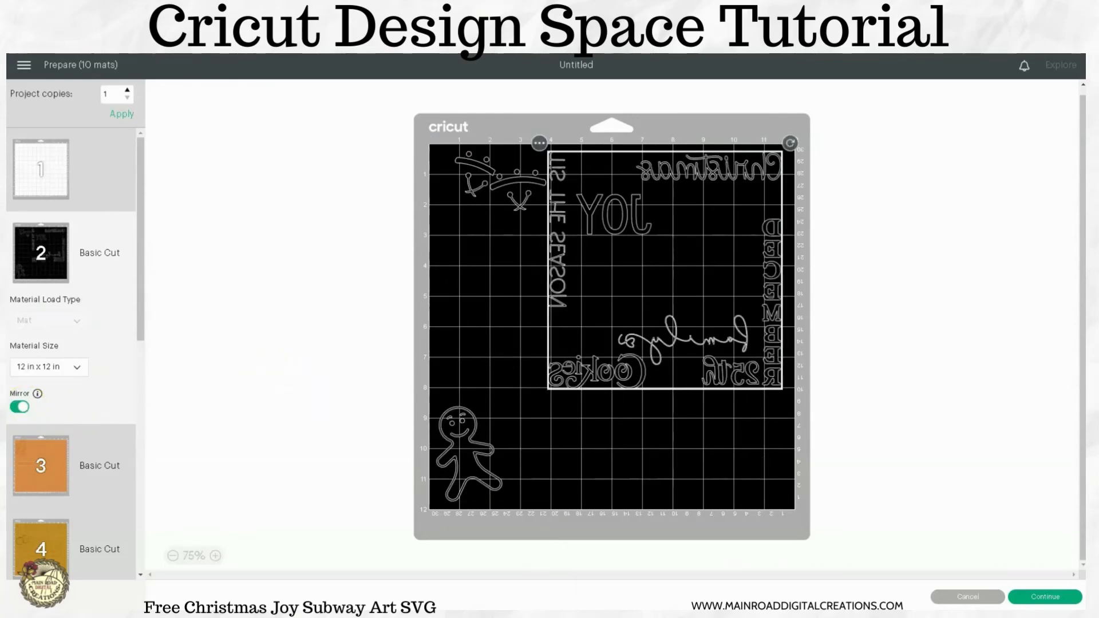
{"action": "left_click", "coordinate": [954, 597]}
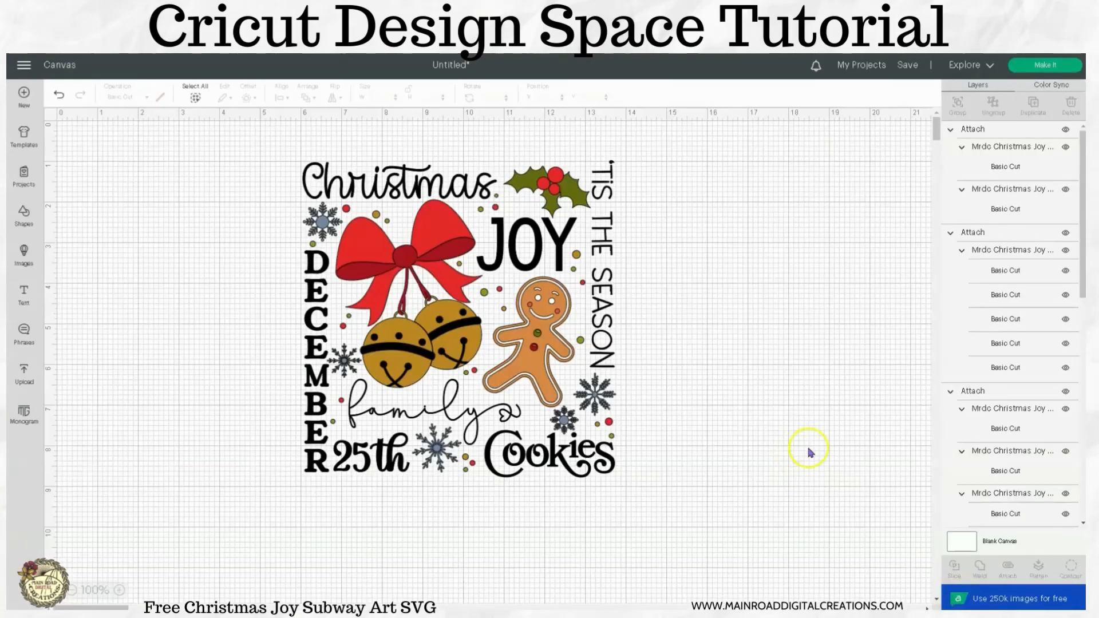